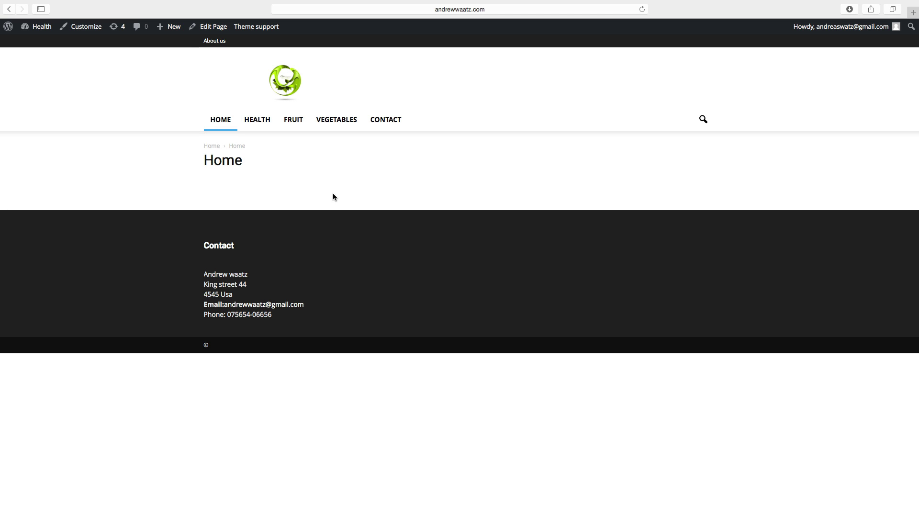
- Start a new post titled 'Mango is a healthy fruit'
mouse_move(172, 31)
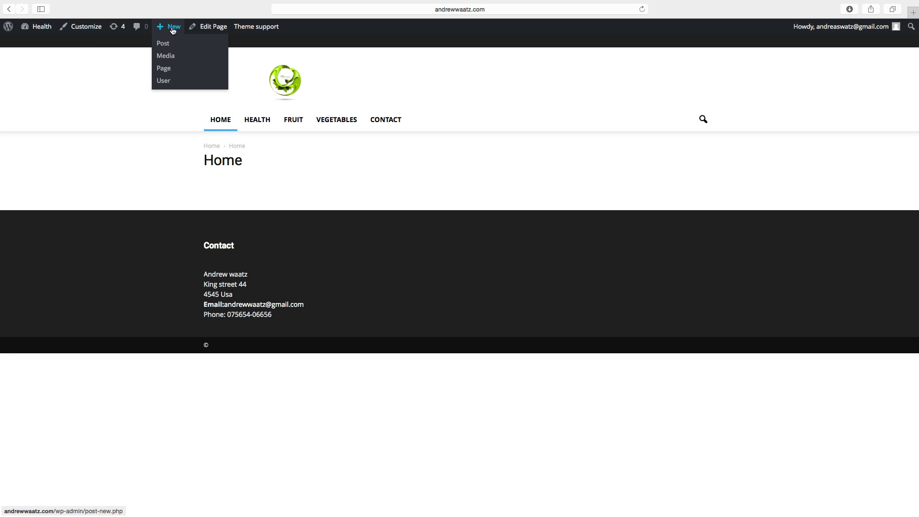
click(163, 44)
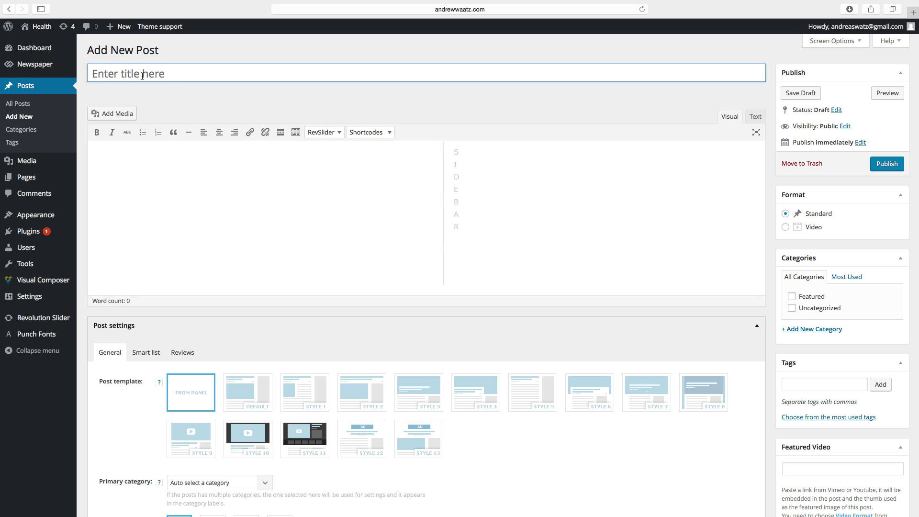
click(123, 75)
text(Mango is )
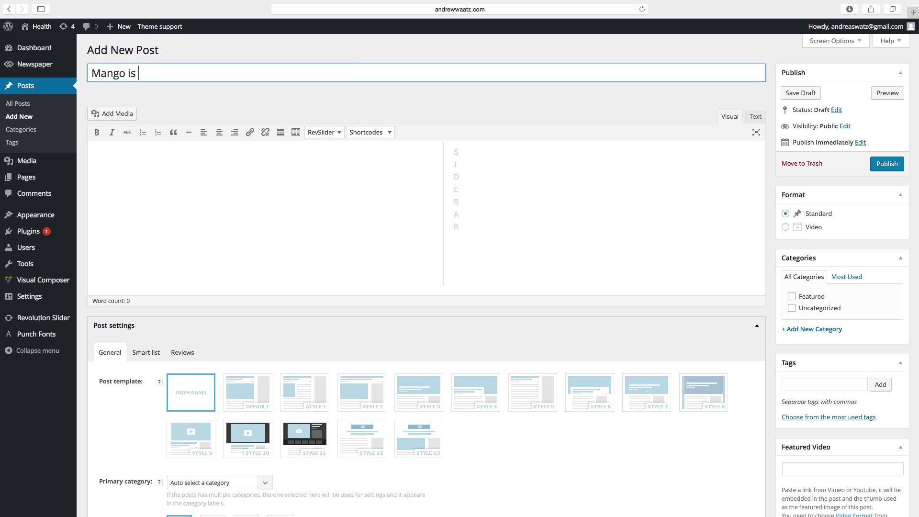
text(a healthy fruit)
- Paste the mango article into the body and add a blank line before 'Unripe mangoes'
right_click(111, 164)
click(139, 189)
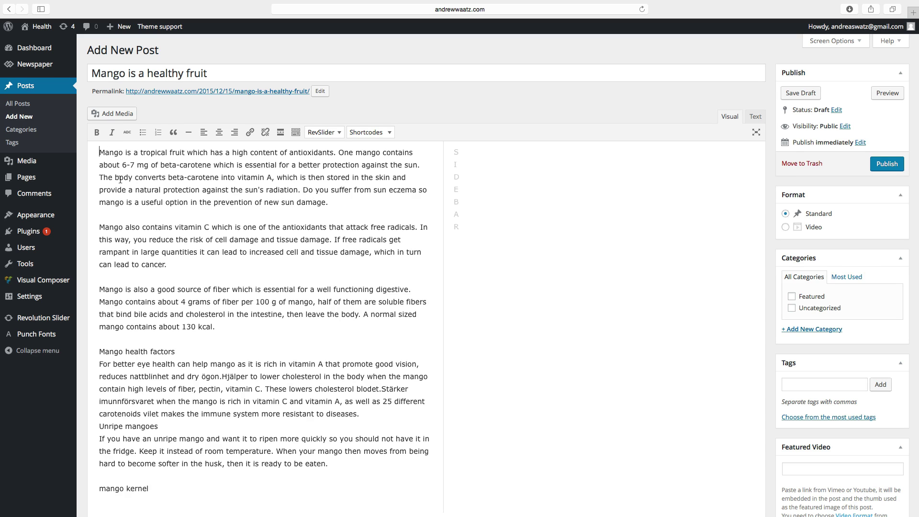
scroll(104, 327, down, 5)
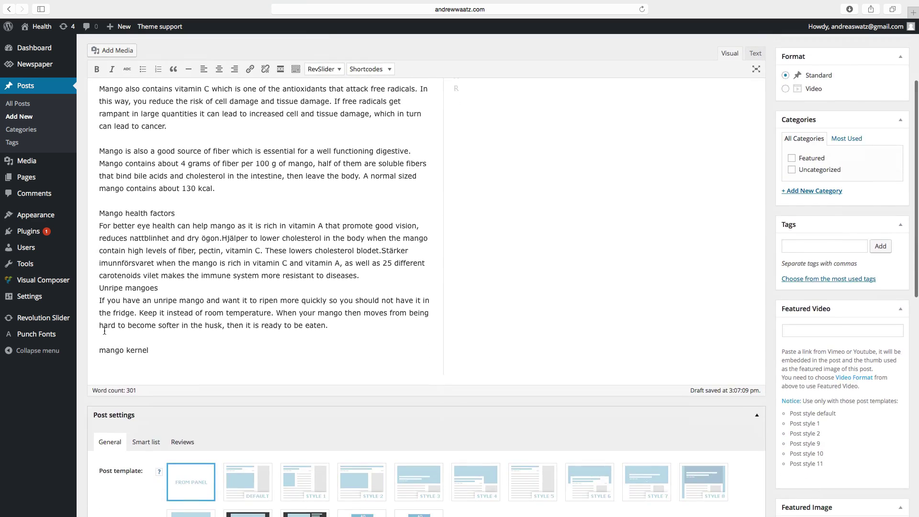
scroll(105, 327, down, 1)
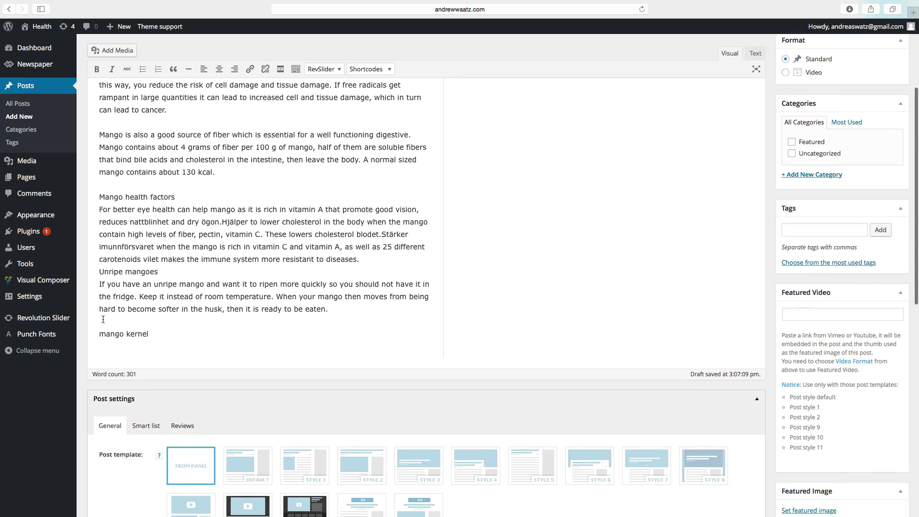
click(99, 271)
key(Return)
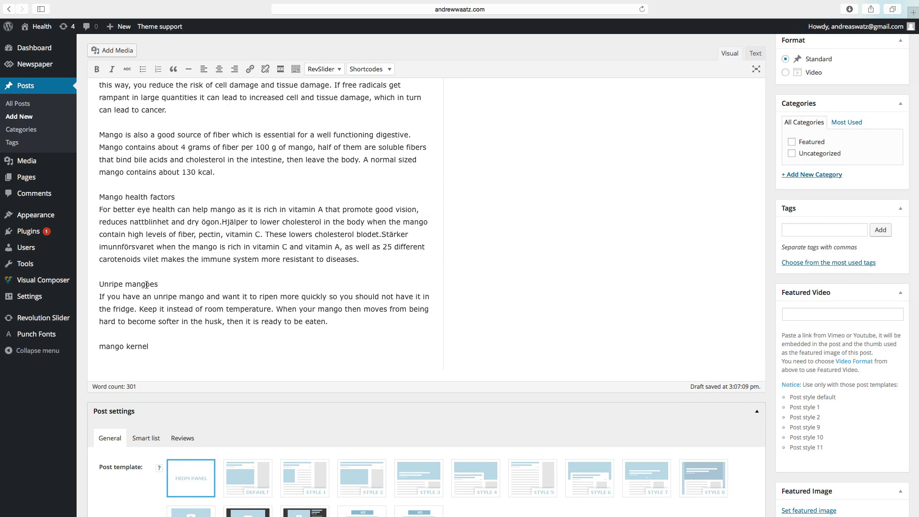
scroll(163, 280, down, 1)
scroll(162, 249, up, 5)
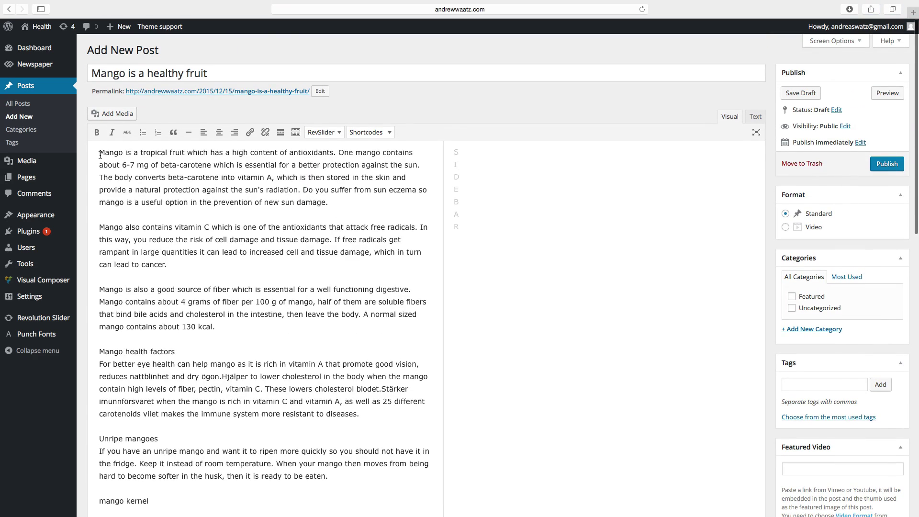
- Add an opening line 'Mango is a tropical fruit' formatted as Heading 1
click(100, 155)
key(Return)
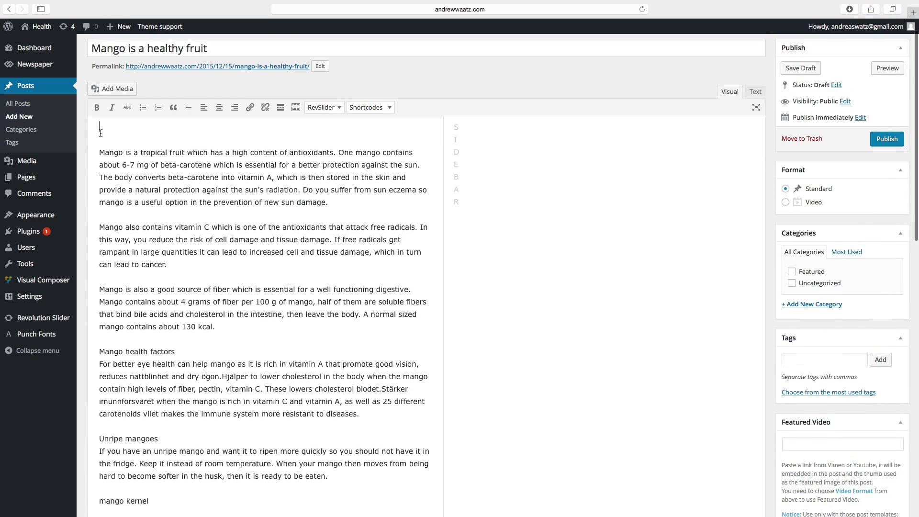
scroll(95, 129, down, 1)
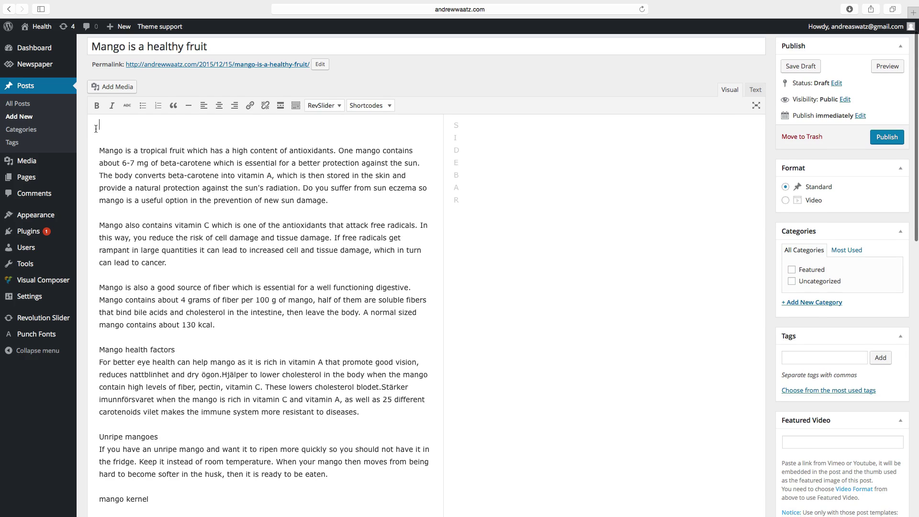
text(Mango is)
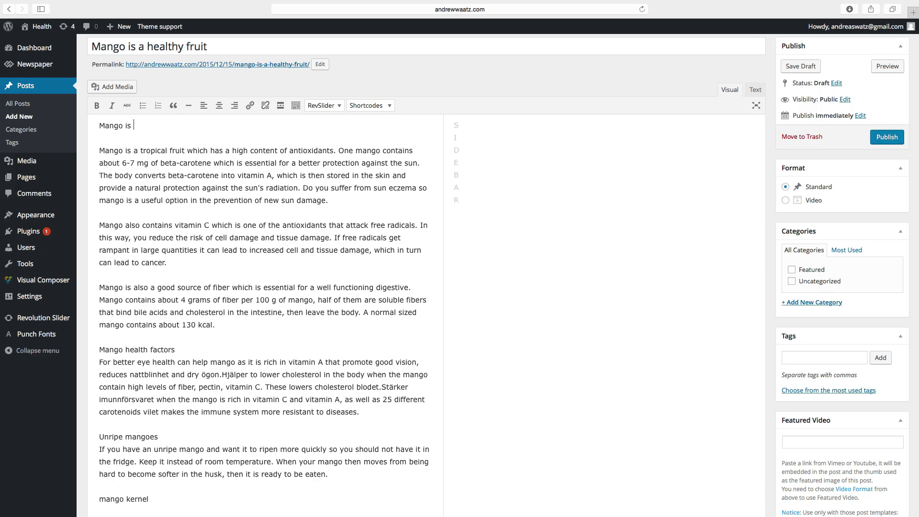
text( a tropical fruit)
drag(99, 126, 188, 126)
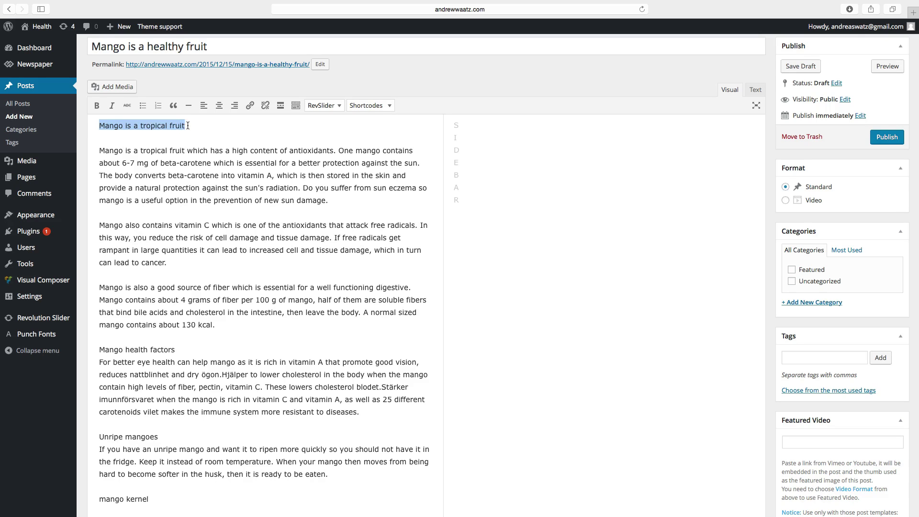
click(296, 106)
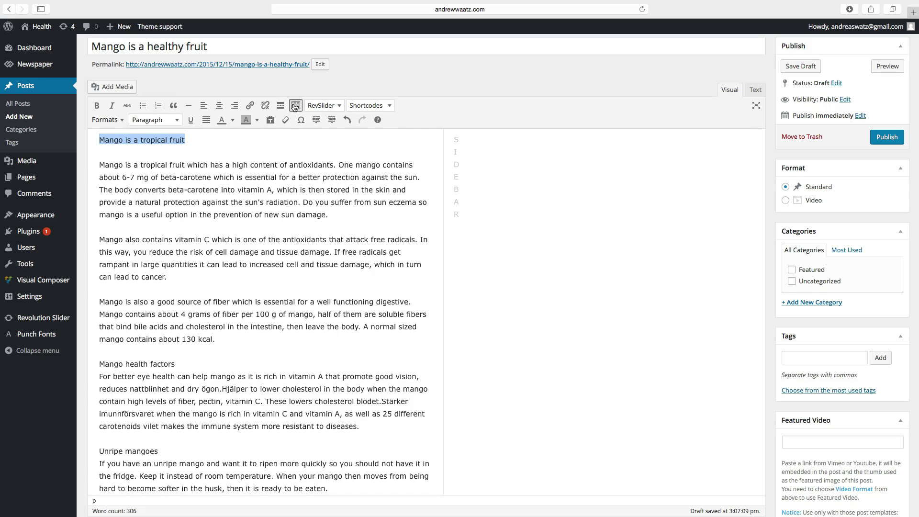
click(176, 121)
click(167, 157)
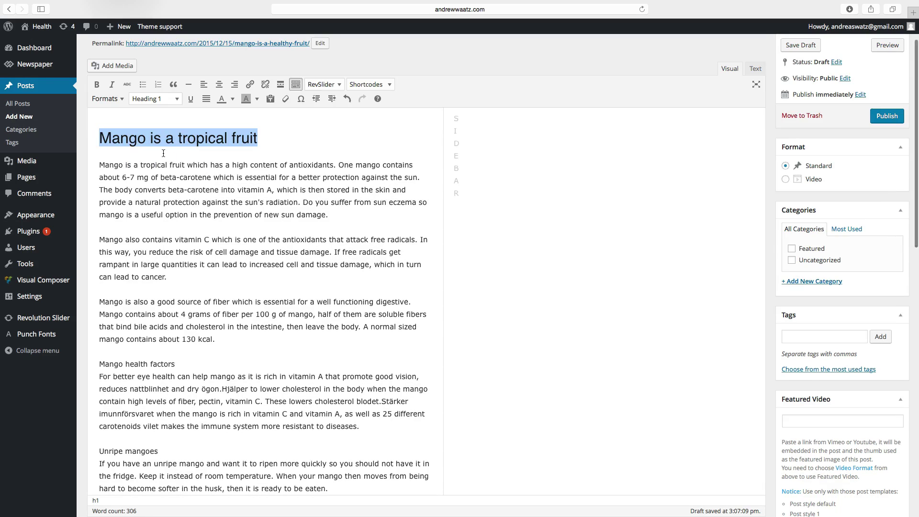
- Add blank lines before and after 'Mango health factors'
scroll(110, 191, down, 2)
scroll(125, 177, up, 4)
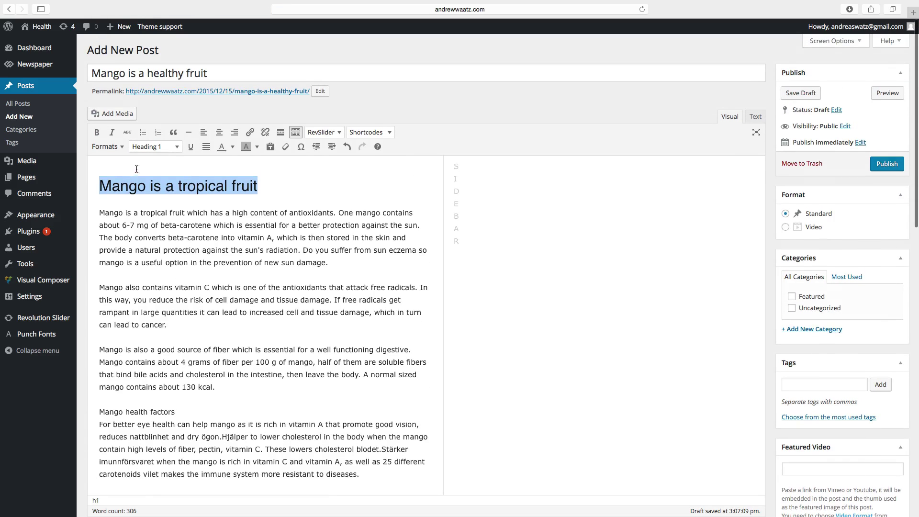
scroll(171, 196, down, 2)
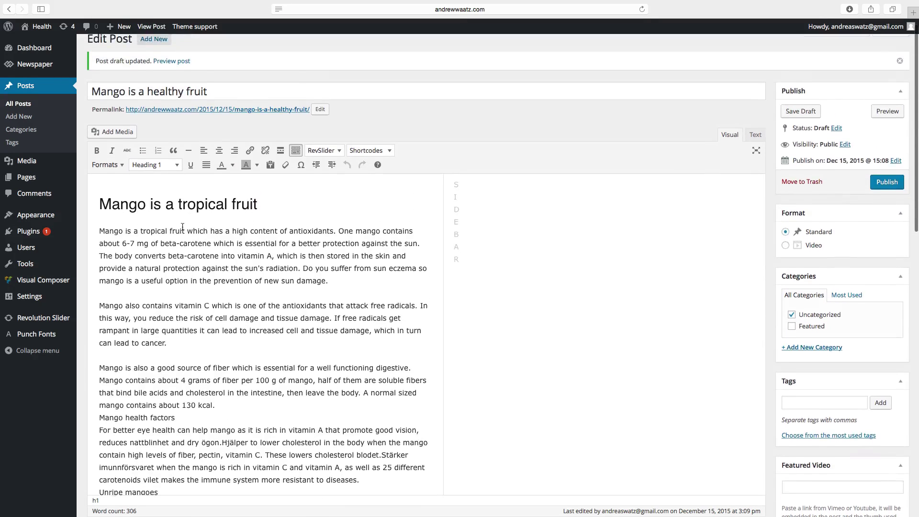
scroll(178, 230, down, 3)
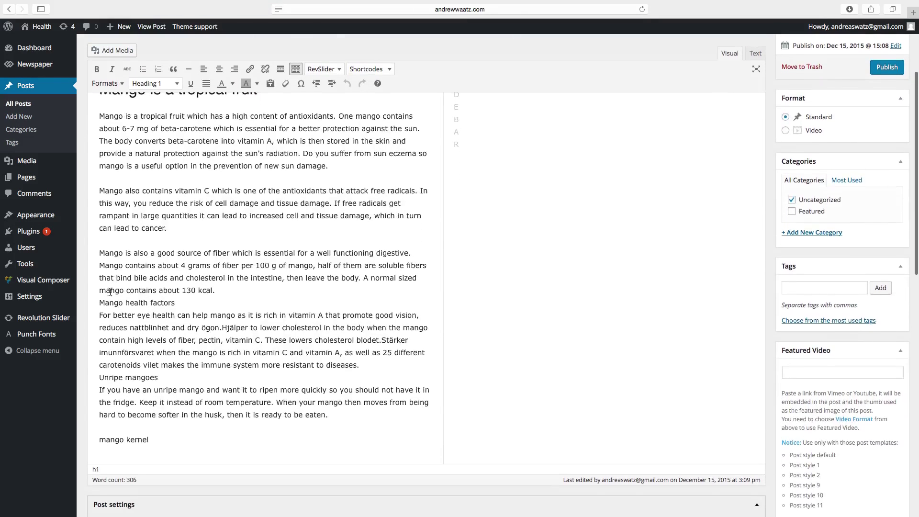
click(98, 297)
key(Return)
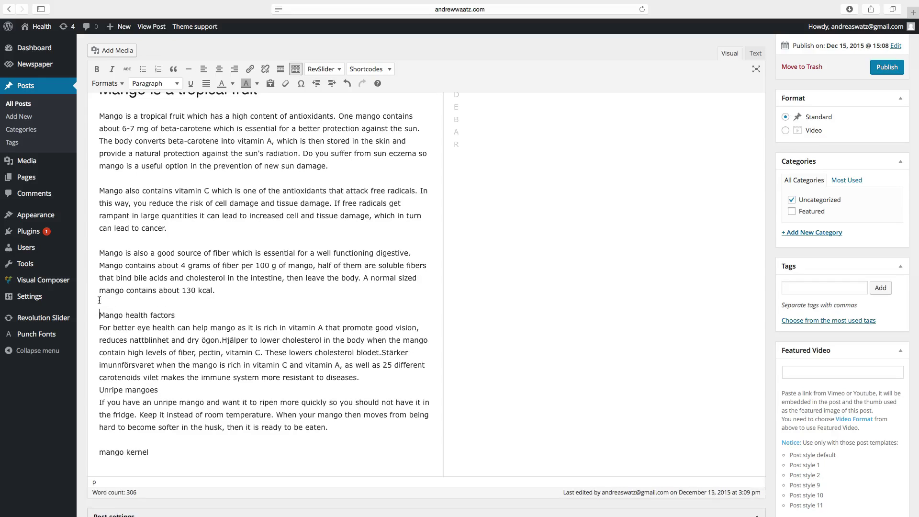
key(Return)
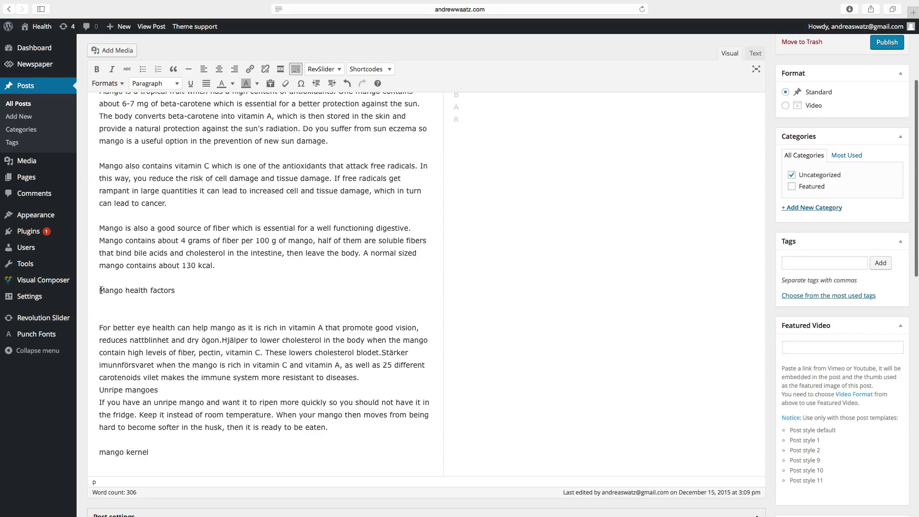
- Format 'Mango health factors' as Heading 2
drag(100, 290, 176, 290)
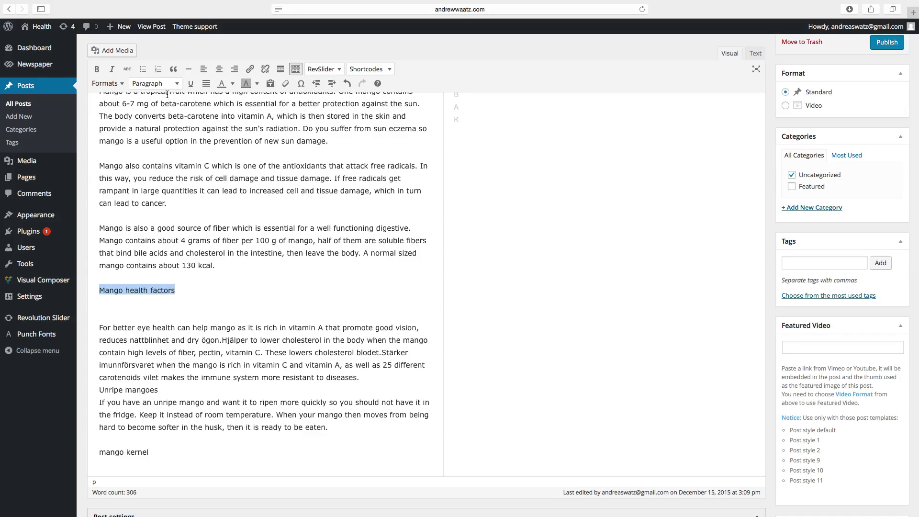
click(177, 85)
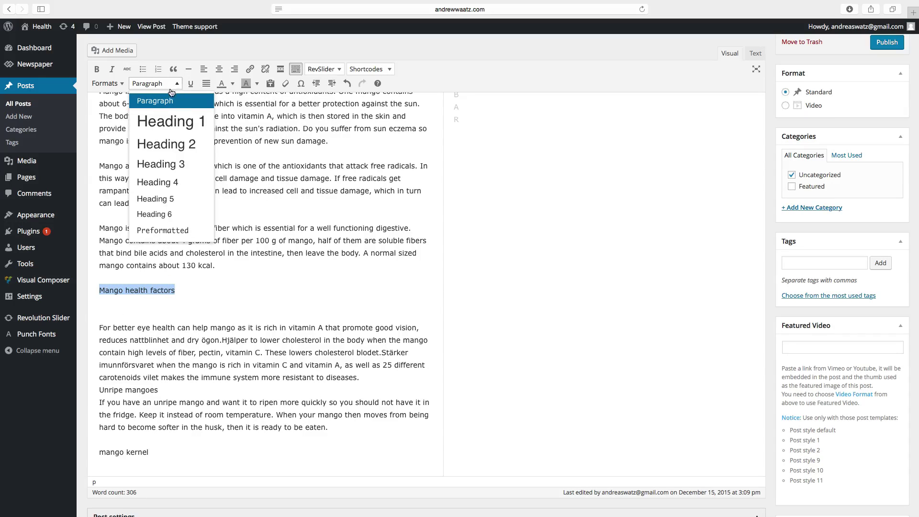
click(160, 145)
- Set 'Unripe mangoes' apart with blank lines and format it as Heading 3
scroll(108, 339, down, 4)
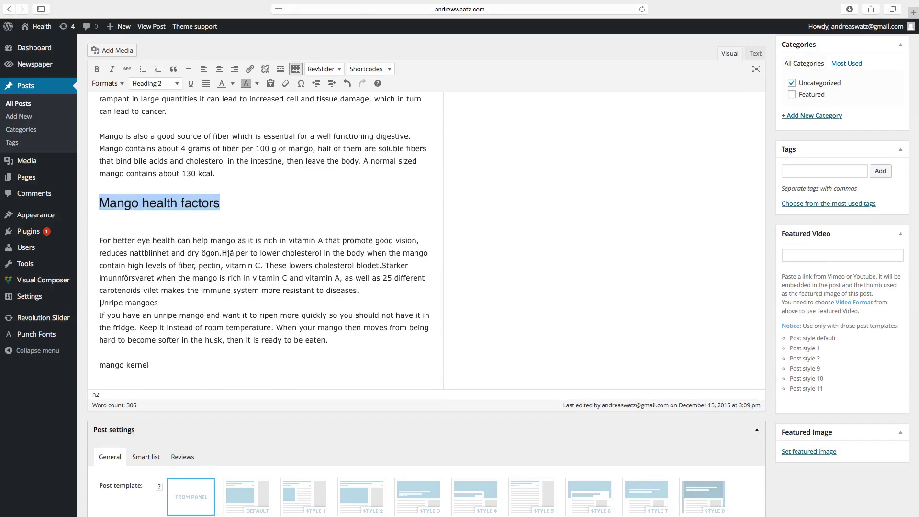
click(100, 302)
key(Return)
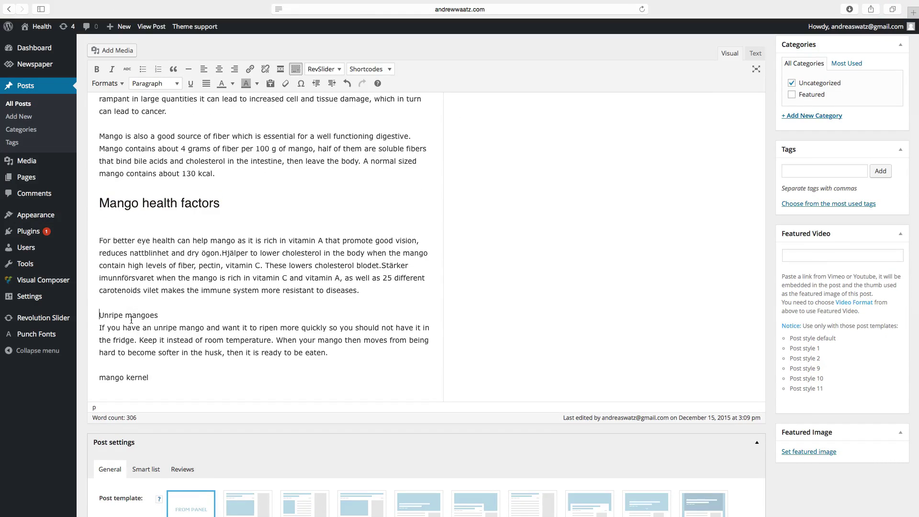
click(156, 315)
key(Return)
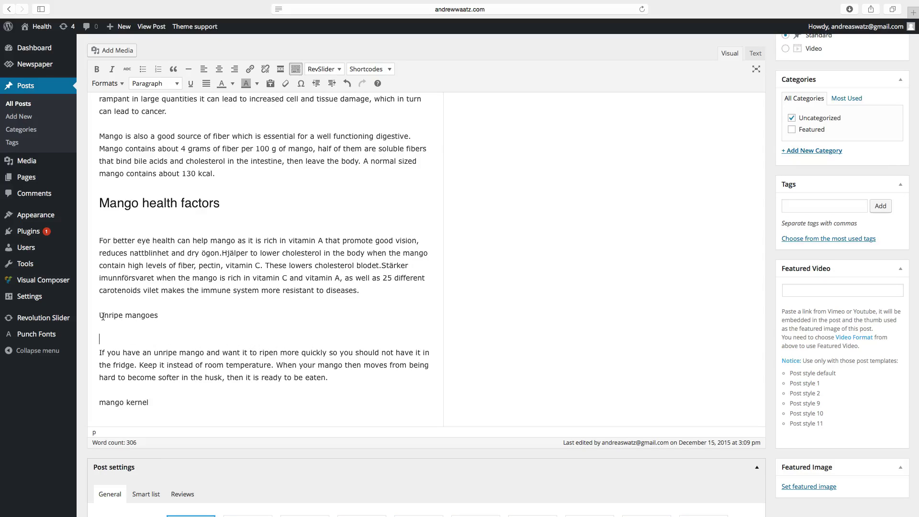
drag(99, 315, 159, 314)
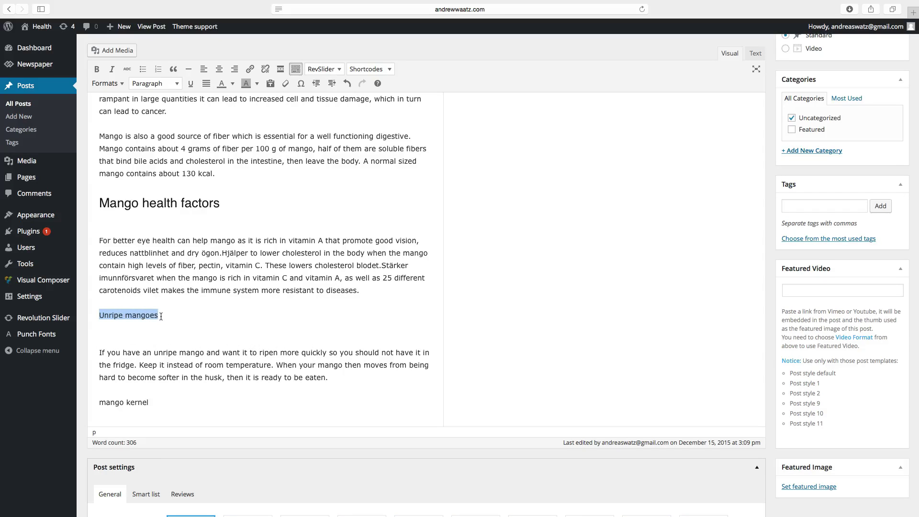
click(150, 86)
click(164, 165)
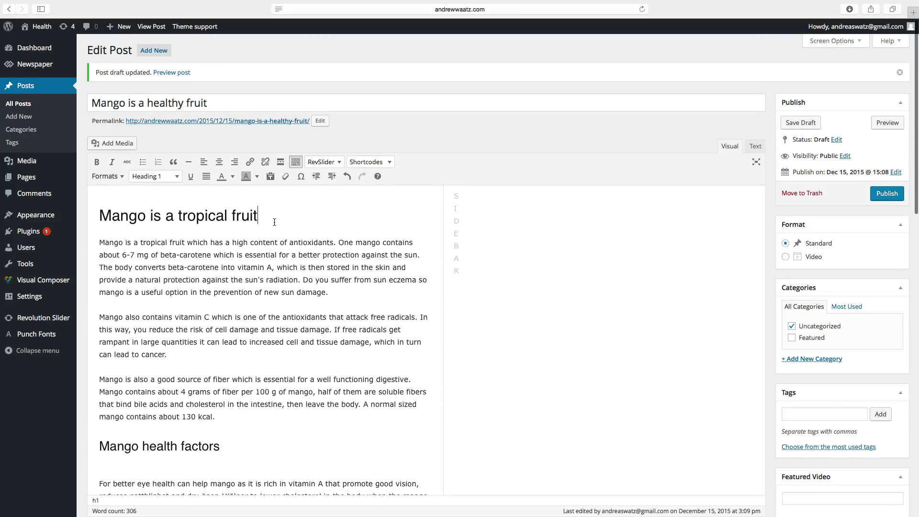
scroll(225, 397, down, 5)
scroll(226, 397, up, 5)
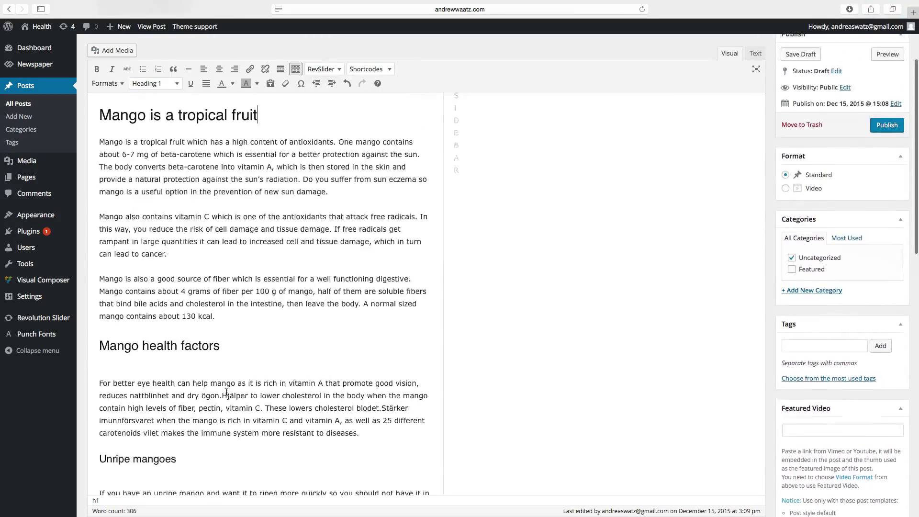
scroll(233, 364, down, 1)
click(124, 199)
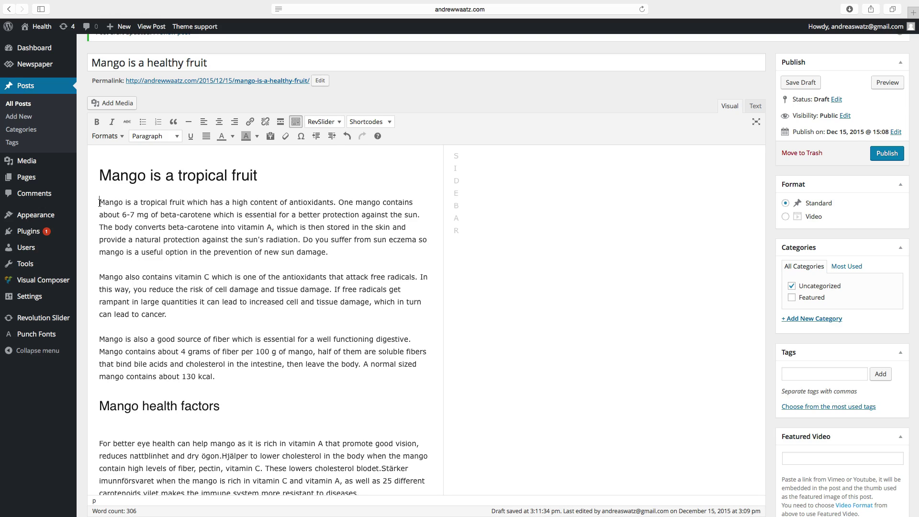
- Upload mango kärna, mango nyttigt and mangoträd from the Desktop into the media library
click(115, 104)
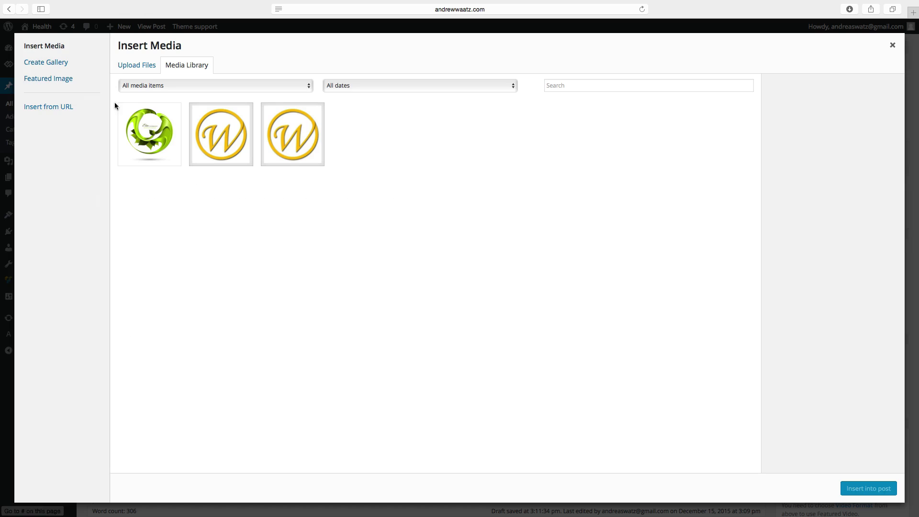
click(138, 68)
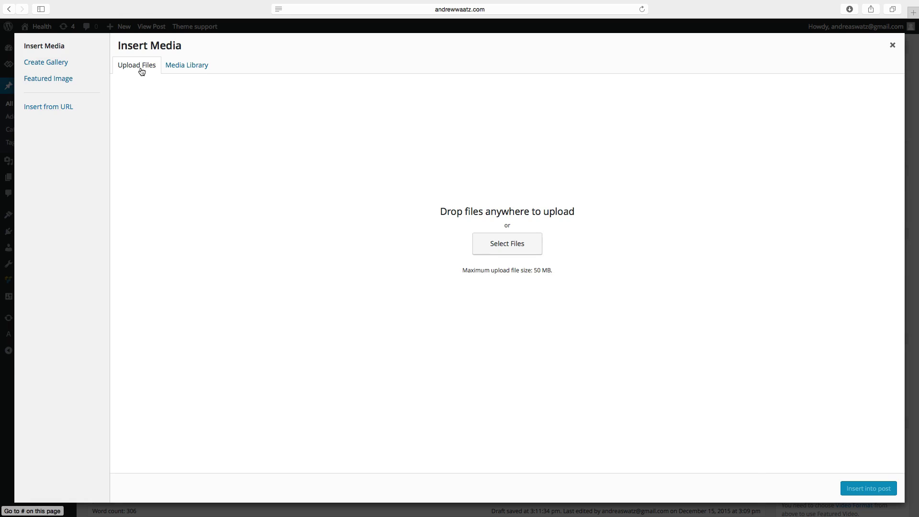
click(508, 252)
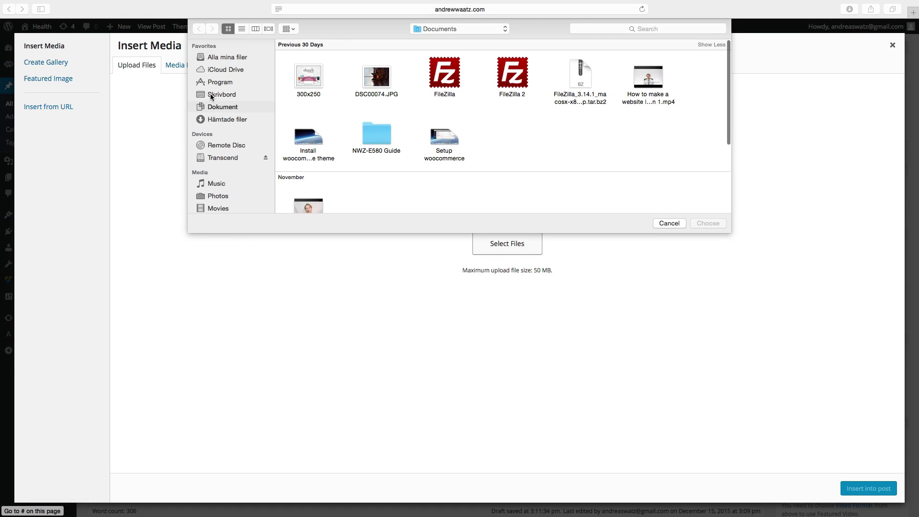
click(213, 97)
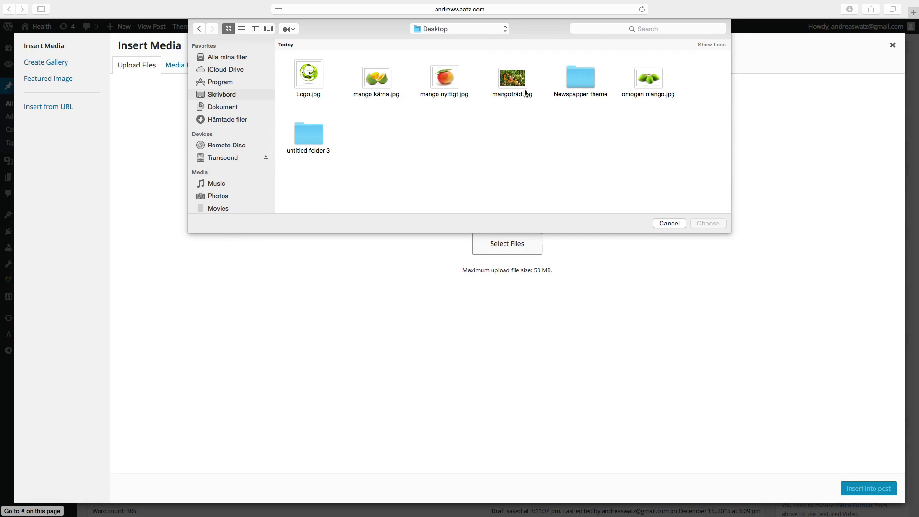
drag(526, 110, 357, 65)
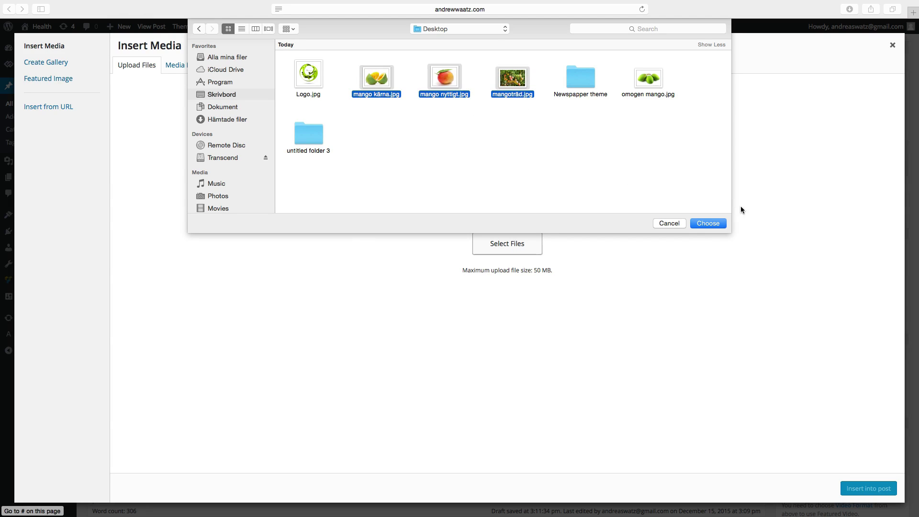
click(708, 223)
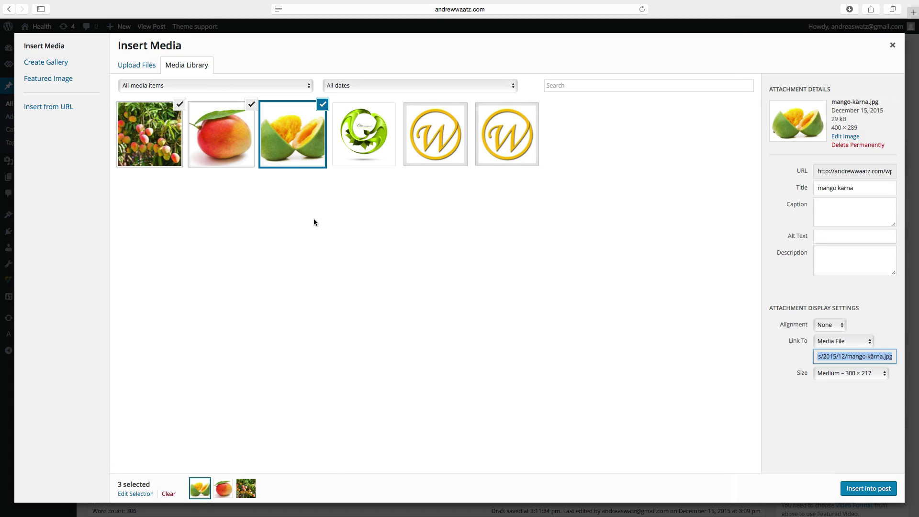
- Insert only the mangoträd photo beneath the 'Mango is a tropical fruit' heading
click(319, 105)
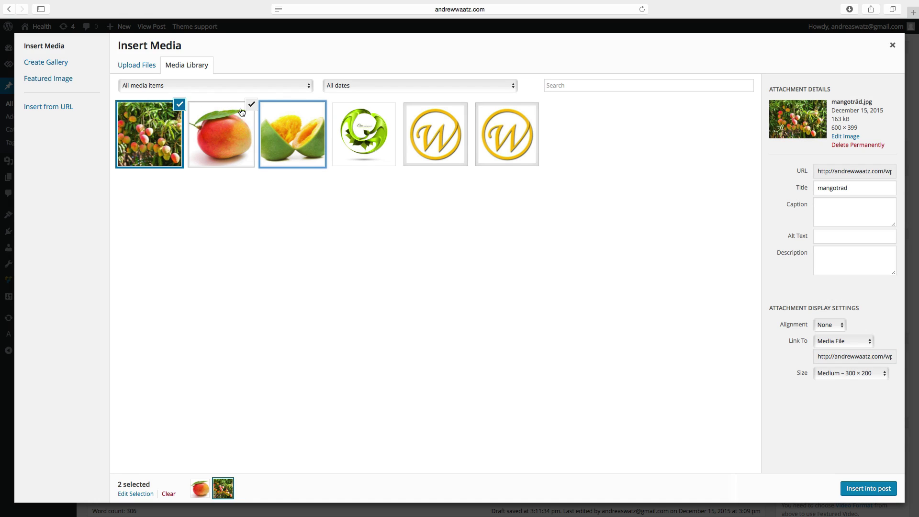
click(250, 106)
click(200, 207)
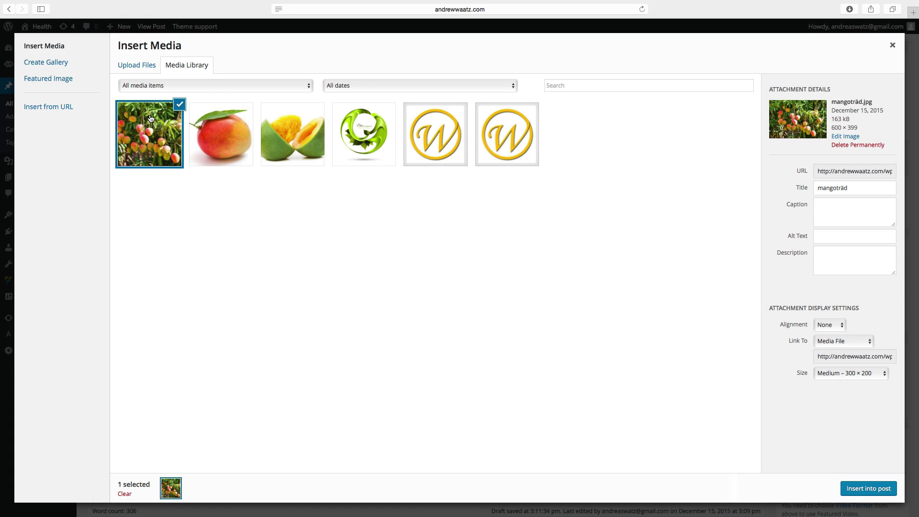
click(867, 488)
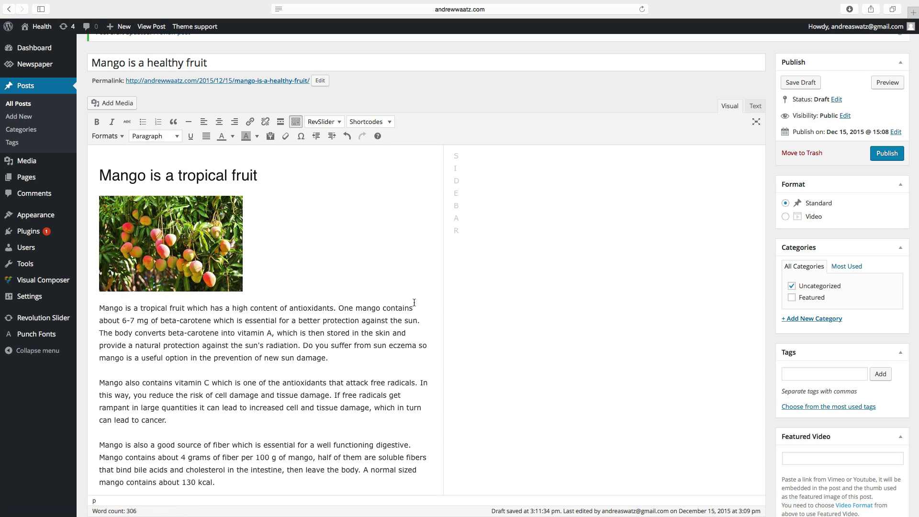
- Right-align the mangoträd photo so the first paragraph wraps around it, after trying center and left
click(179, 245)
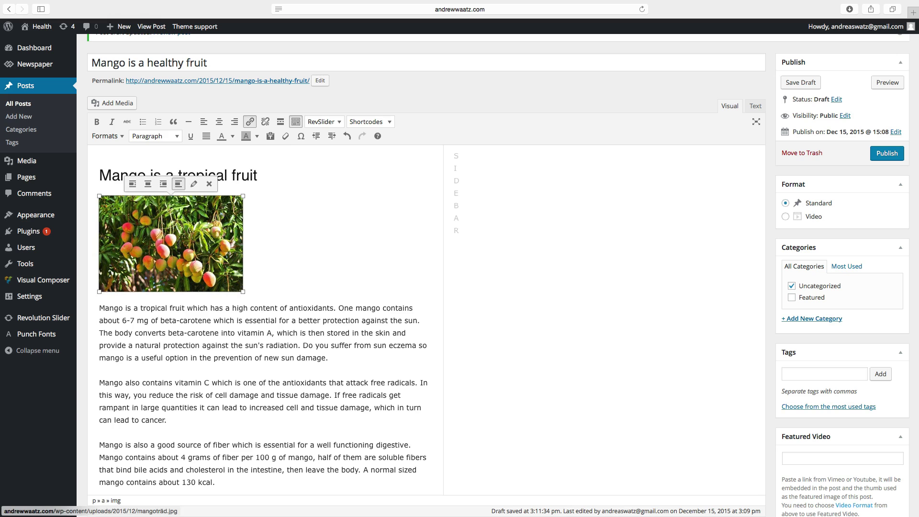
click(163, 184)
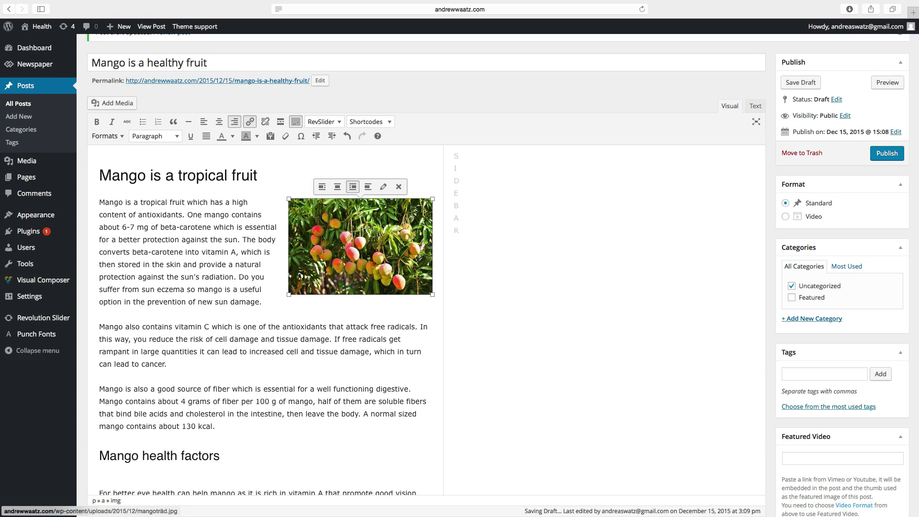
scroll(369, 214, down, 1)
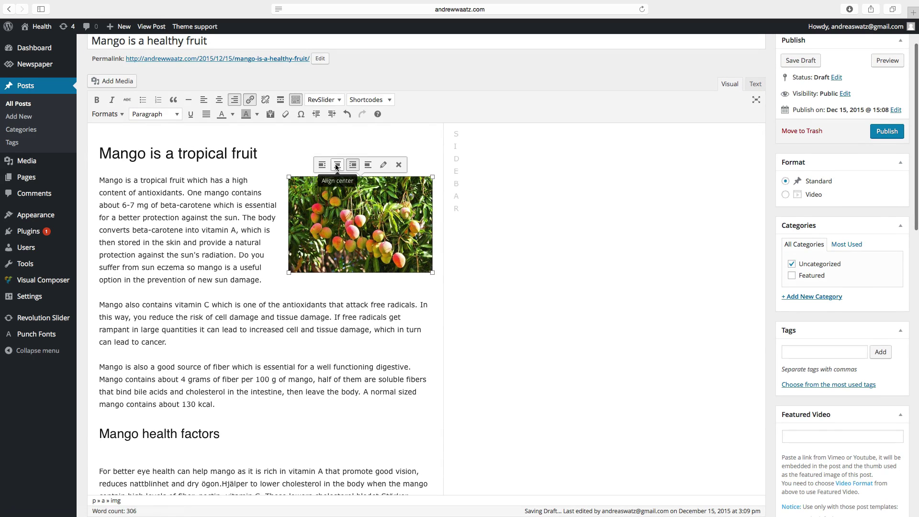
click(337, 165)
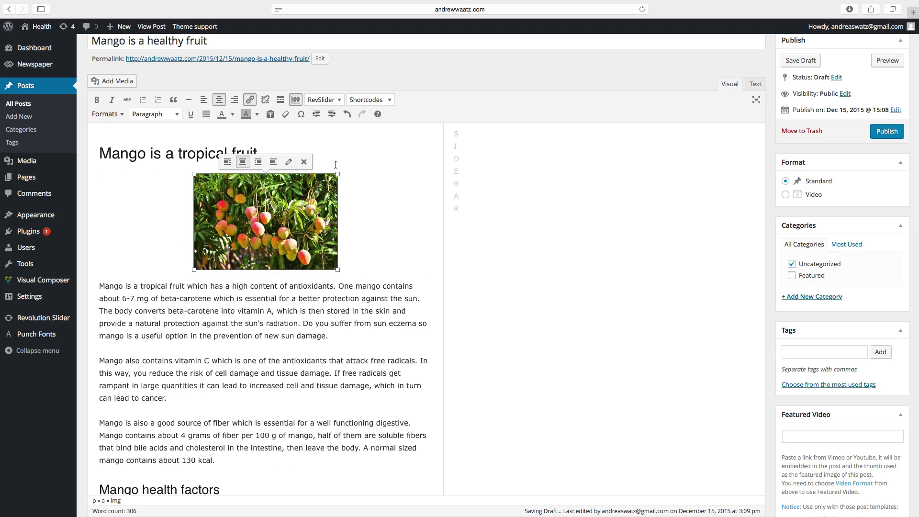
click(226, 164)
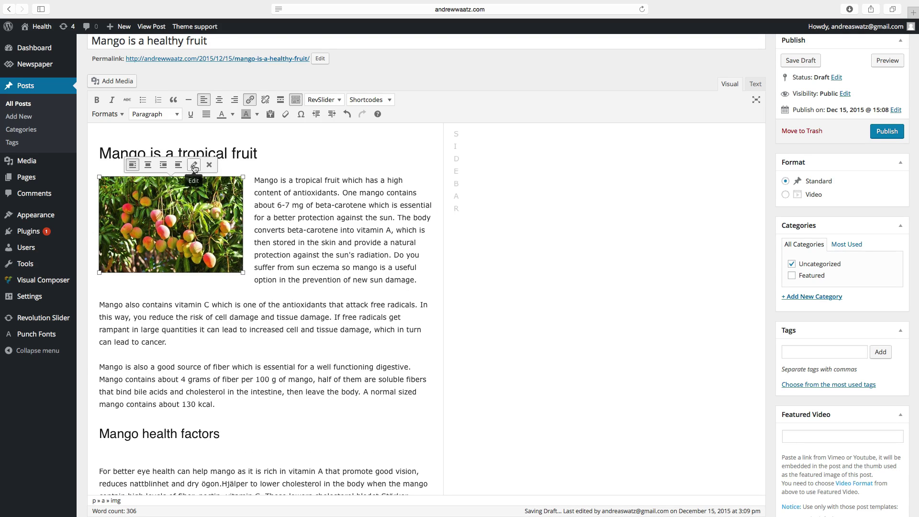
click(163, 165)
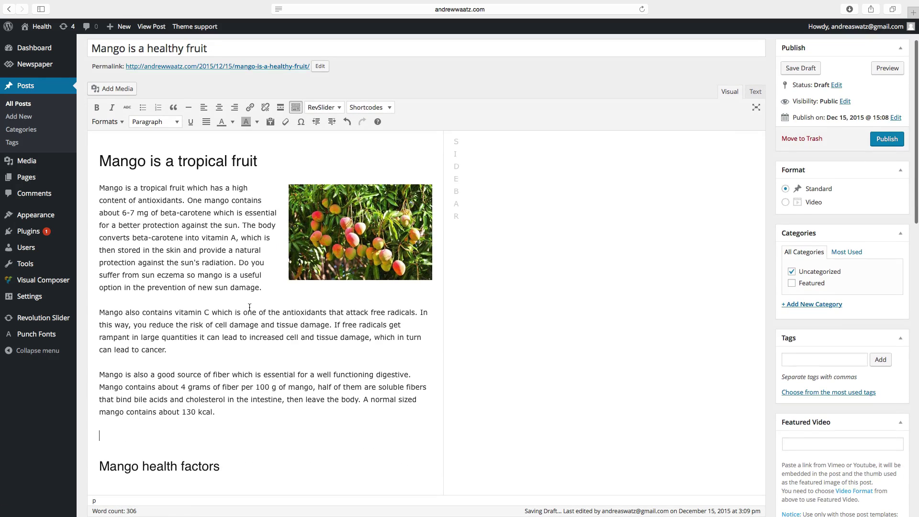
- Insert the mango nyttigt photo above 'Mango health factors' and center it
scroll(249, 320, down, 5)
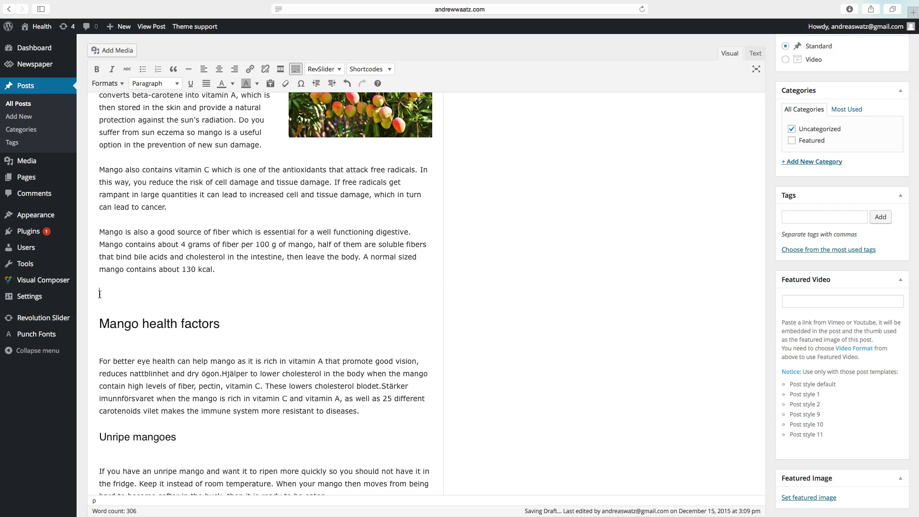
click(107, 52)
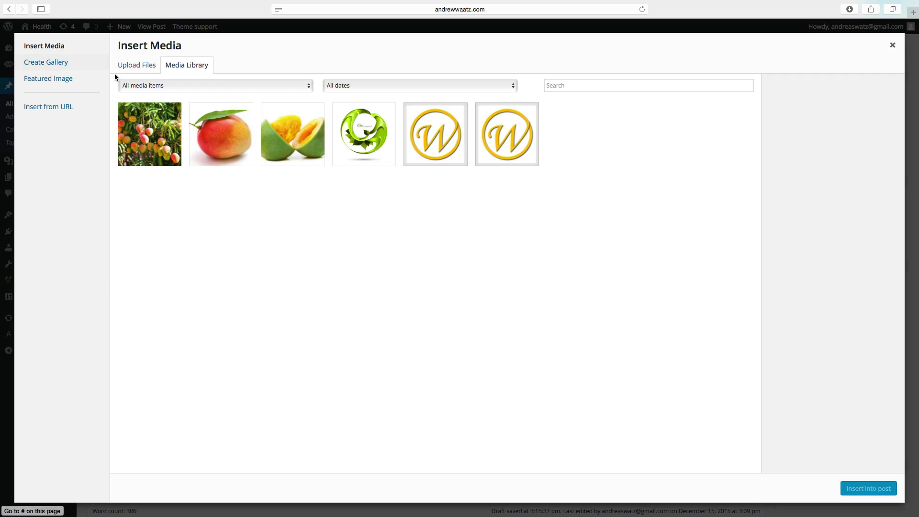
click(215, 138)
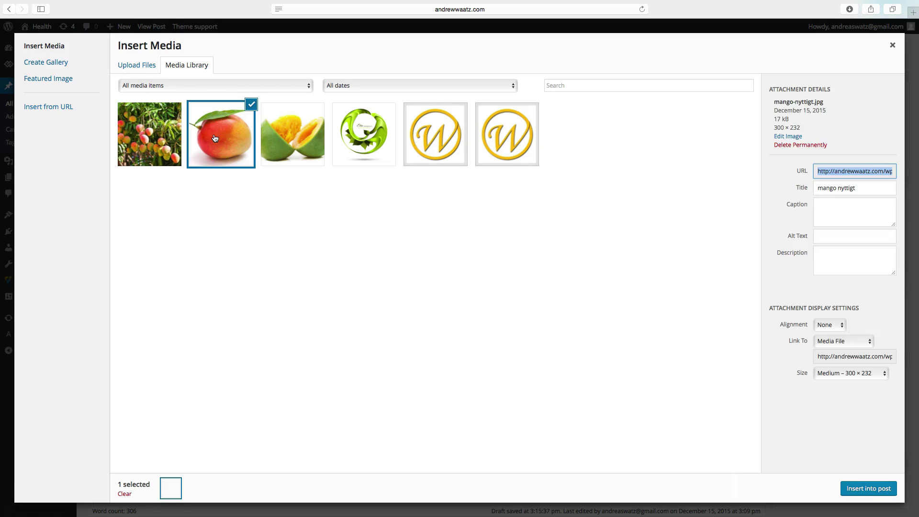
click(861, 489)
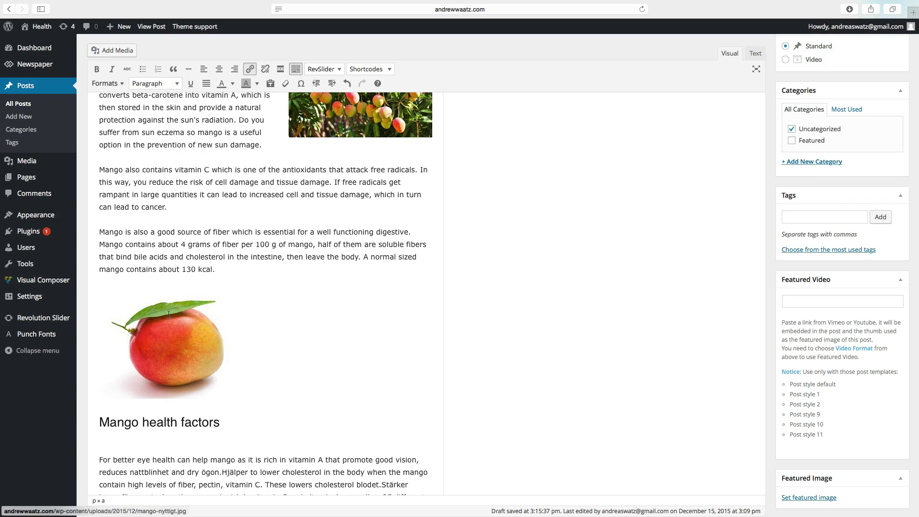
click(176, 340)
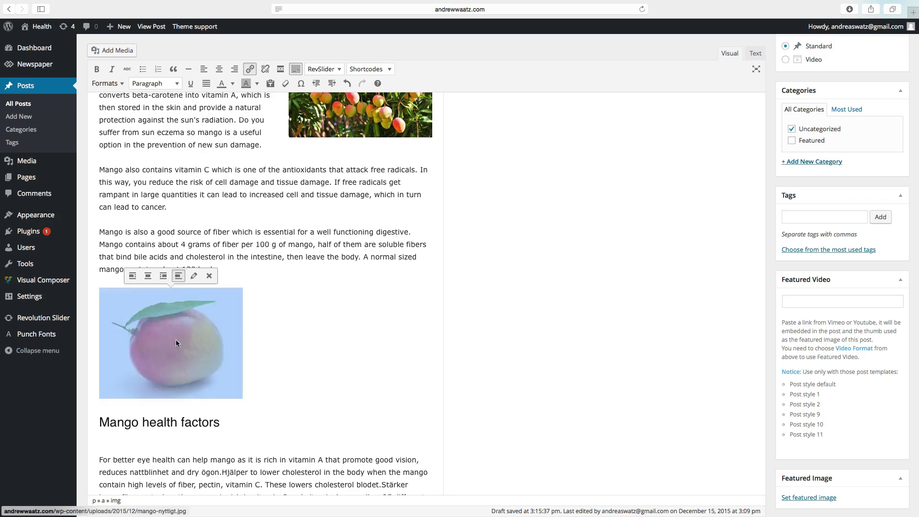
click(148, 276)
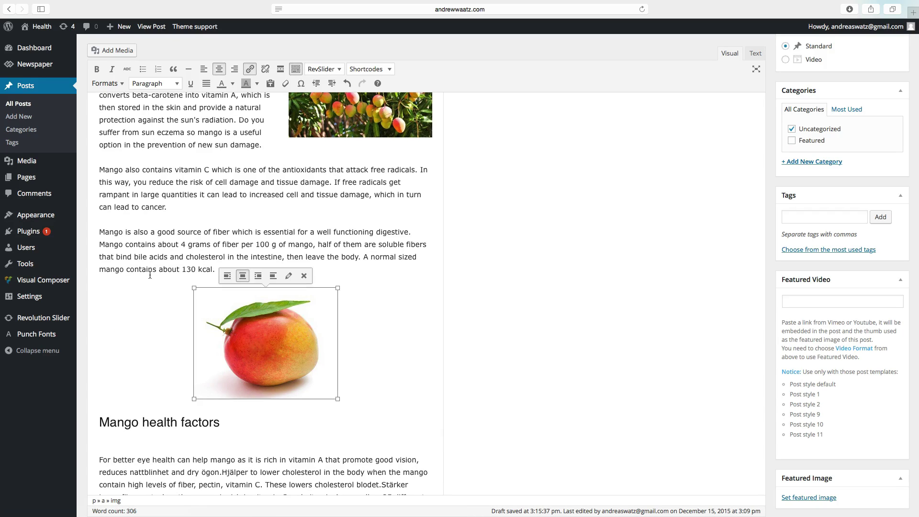
click(361, 343)
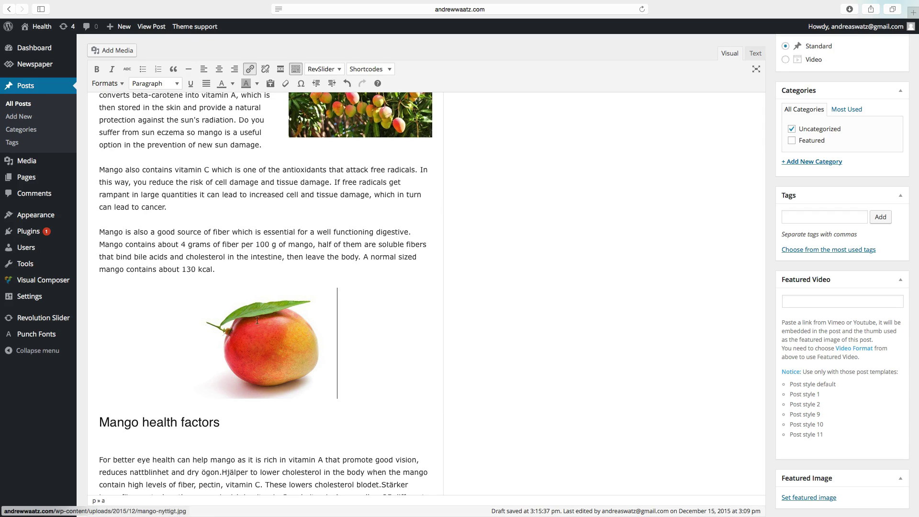
- Resize the centered whole-mango photo down to about 176 × 136
click(273, 343)
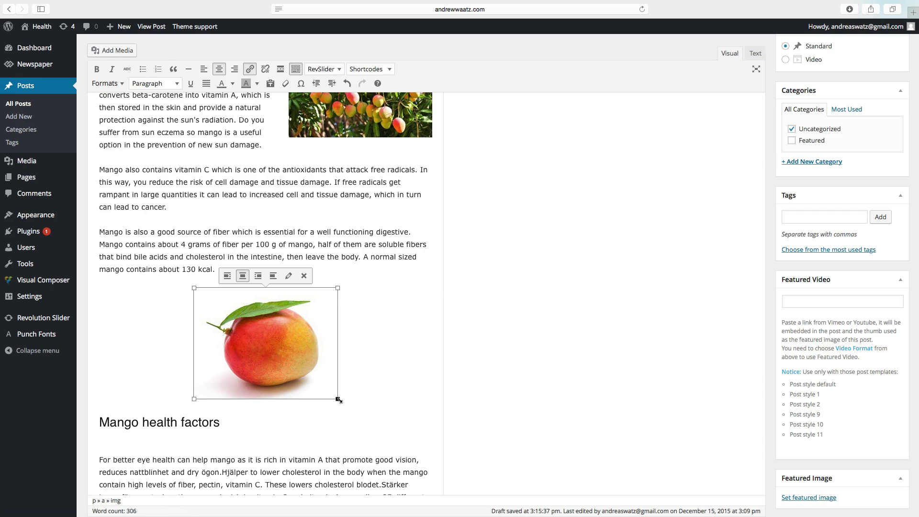
drag(338, 399, 320, 387)
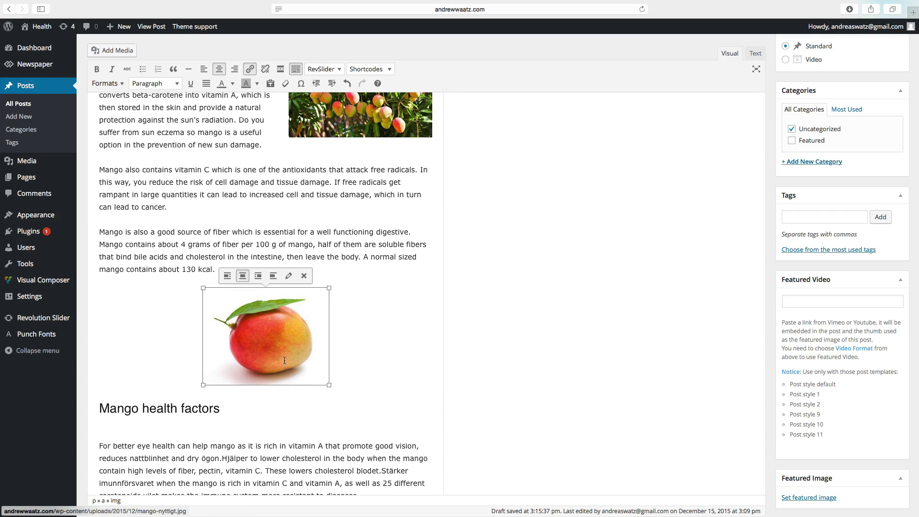
click(362, 327)
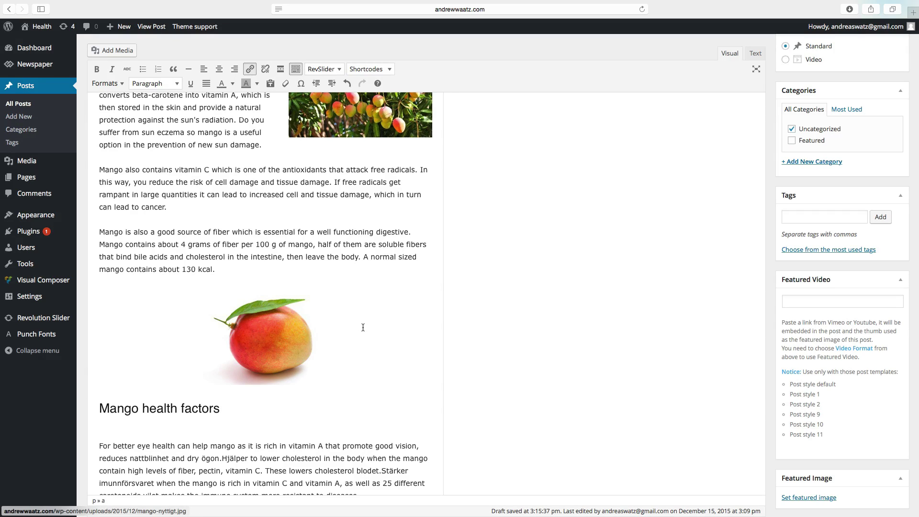
- Make 'Mango is a tropical' at the start of the opening paragraph bold
scroll(346, 229, down, 1)
scroll(345, 228, up, 5)
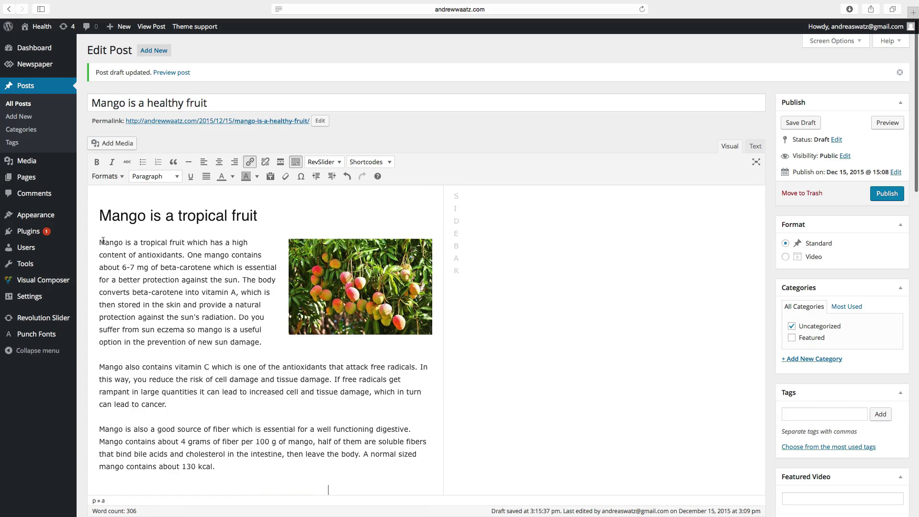
drag(99, 243, 168, 242)
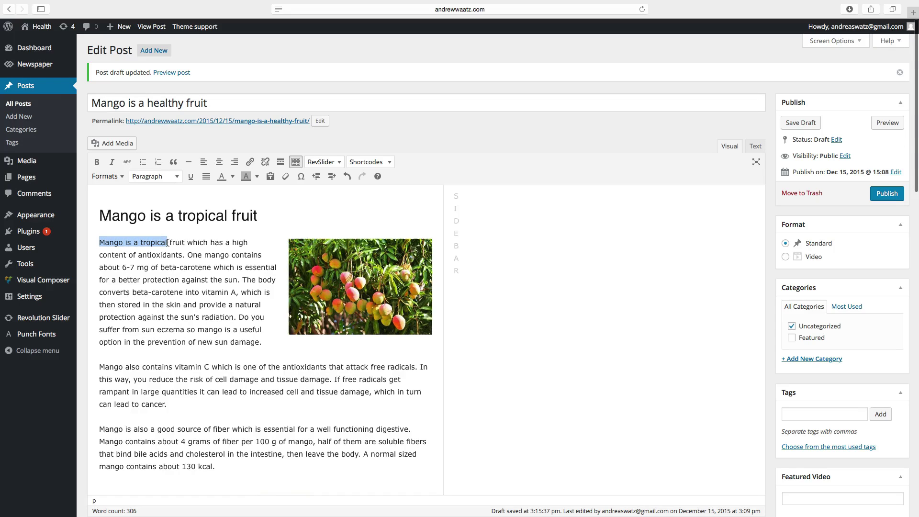
click(96, 163)
click(100, 239)
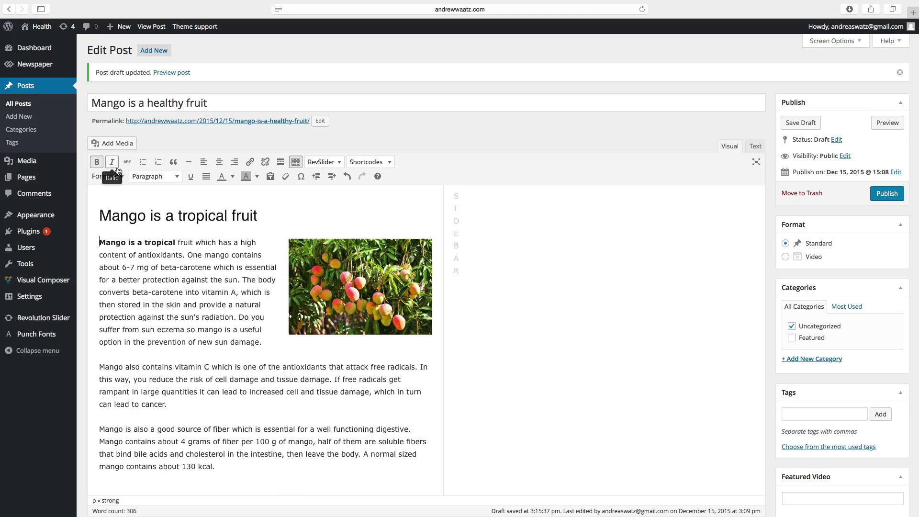
- Italicize the phrase 'better protection' in the opening paragraph
drag(119, 281, 179, 283)
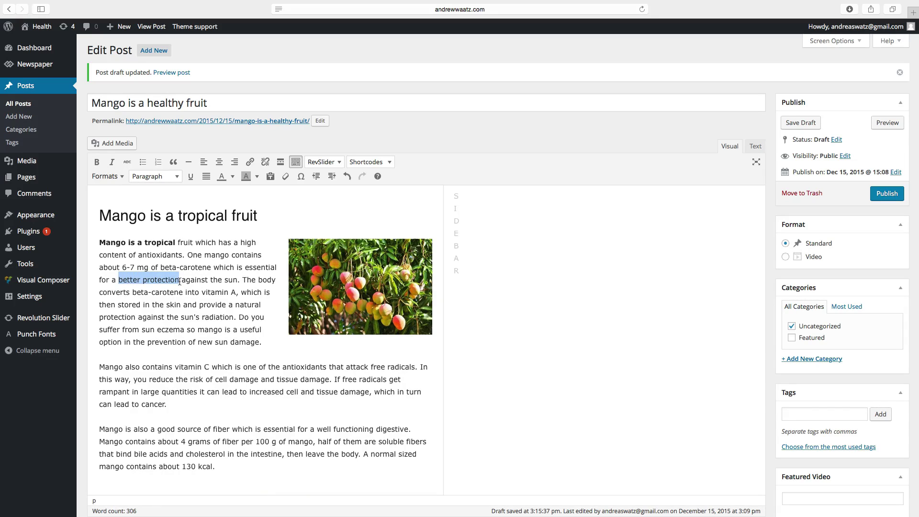
click(111, 162)
key(Right)
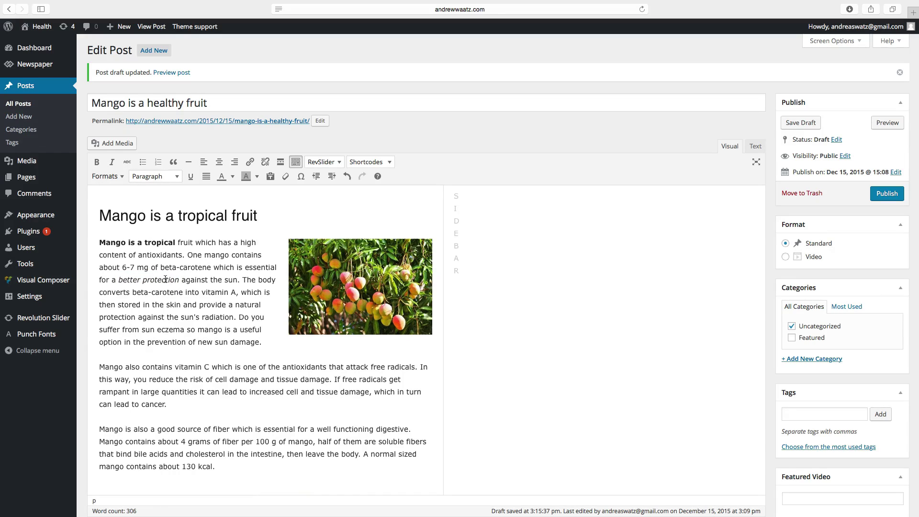
scroll(191, 283, down, 5)
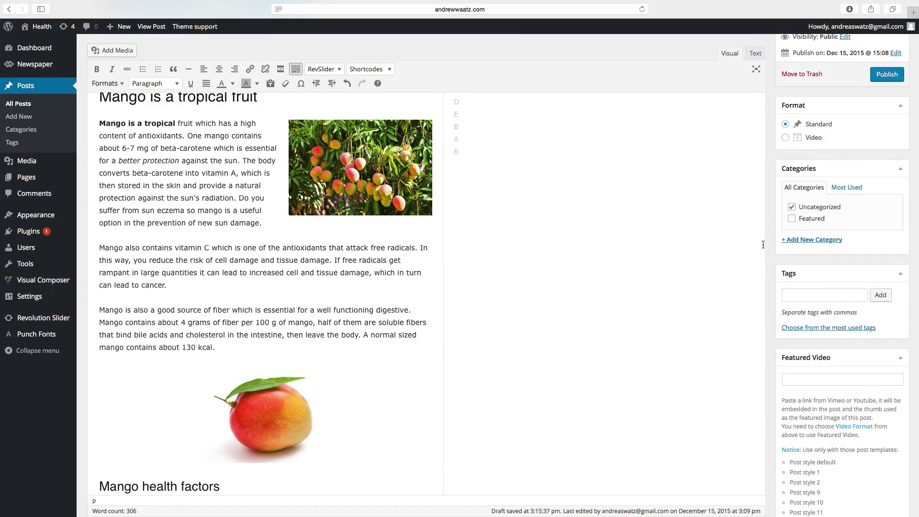
- Create a 'Tropical fruits' category and tick it for the post alongside Uncategorized
click(803, 240)
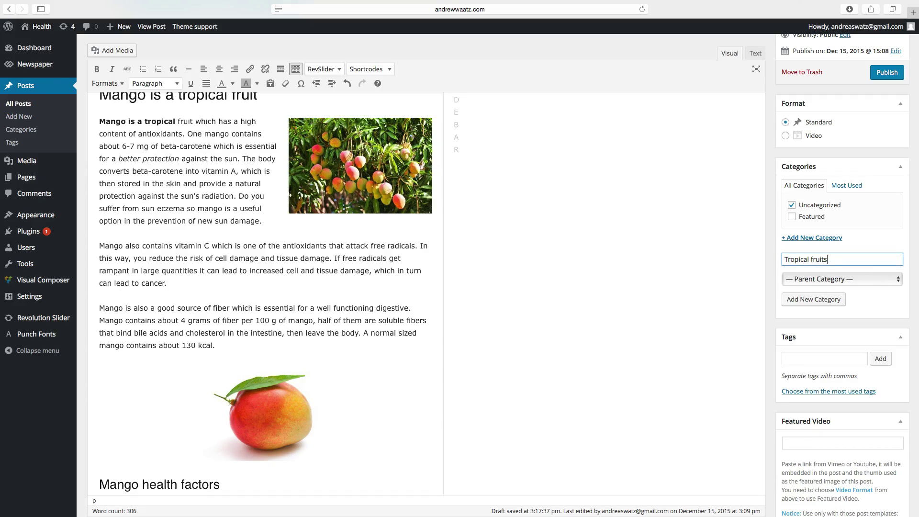
click(807, 304)
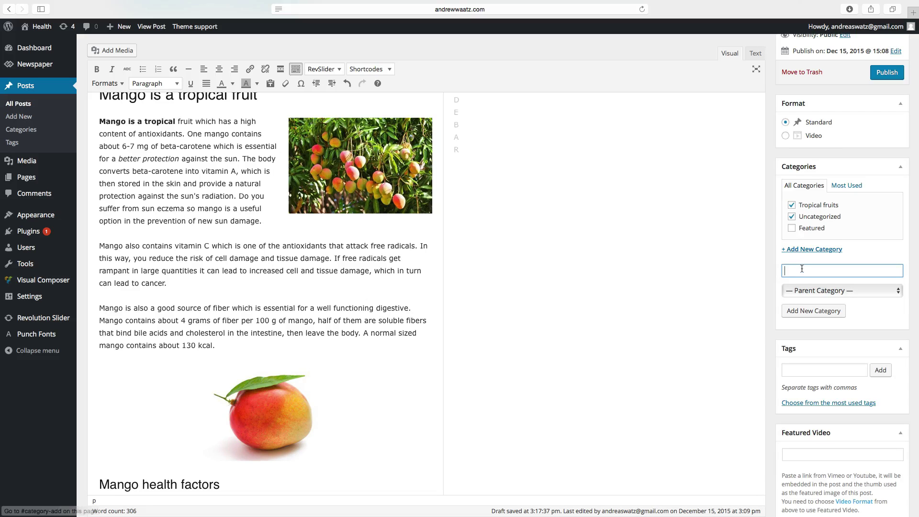
scroll(800, 273, down, 2)
scroll(801, 276, down, 10)
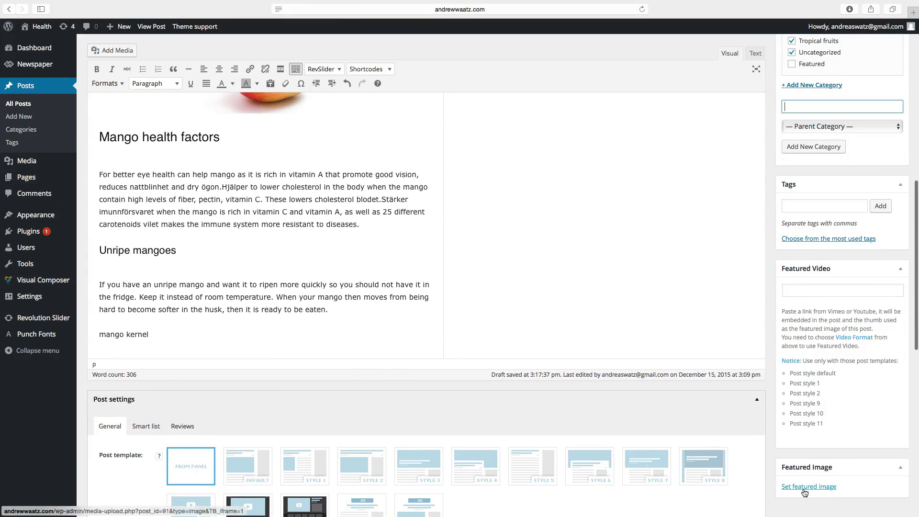
- Set mango-kärna.jpg, the photo of two green mango halves, as the post's featured image
click(805, 488)
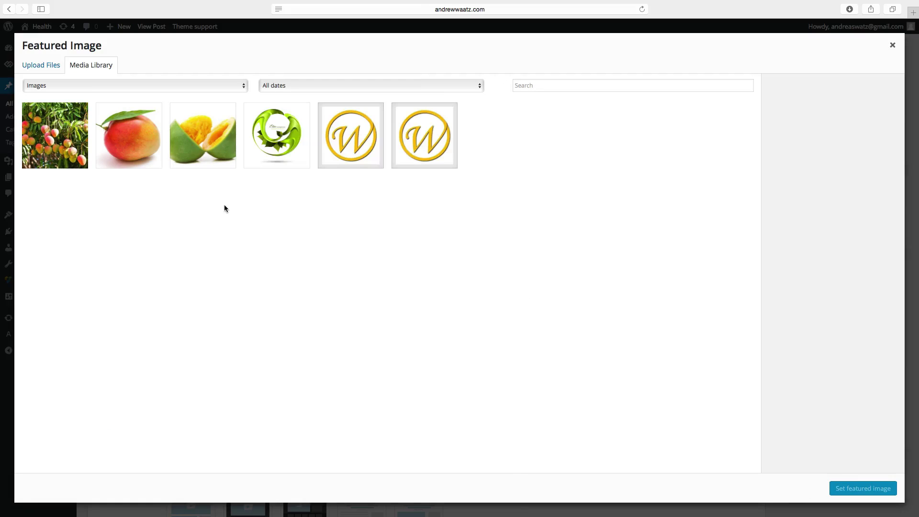
click(184, 146)
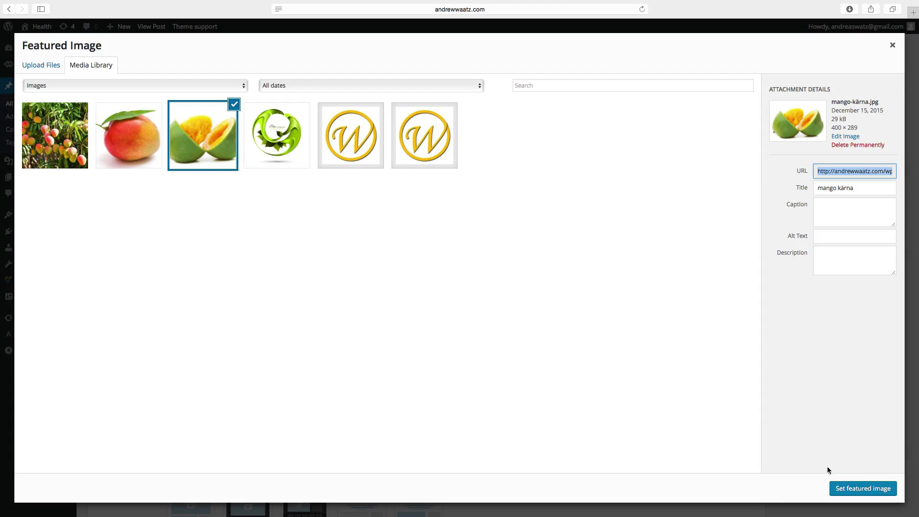
click(862, 488)
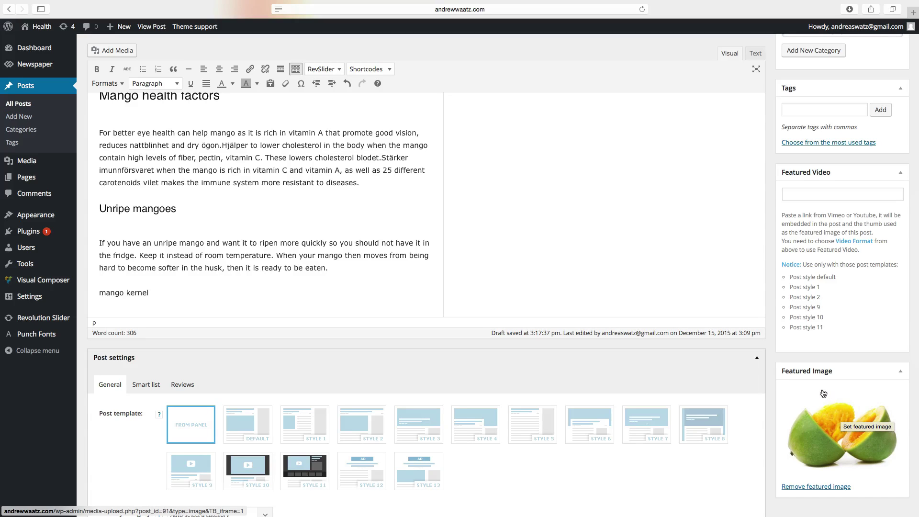
- Publish 'Mango is a healthy fruit' from the top of the post editor
scroll(822, 392, up, 6)
scroll(822, 389, up, 5)
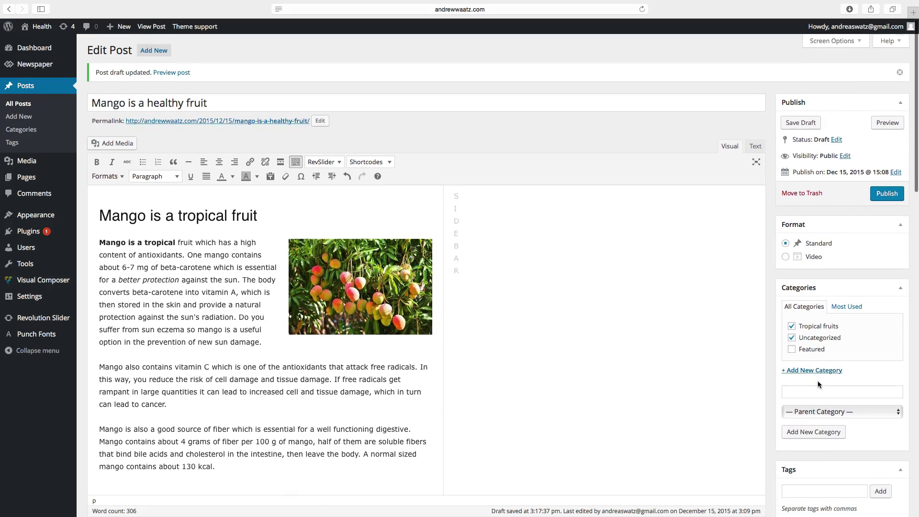
click(887, 194)
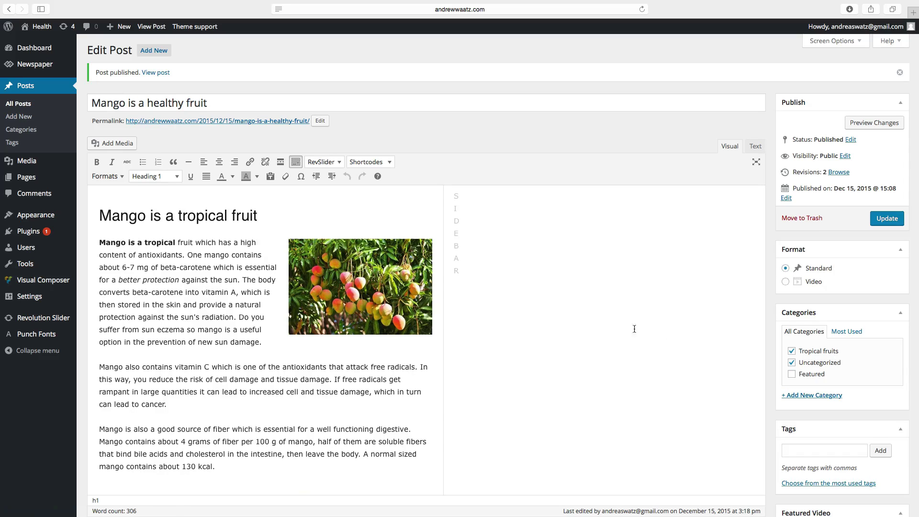
- Add the Tropical fruits category to the main menu under Appearance > Menus
mouse_move(29, 216)
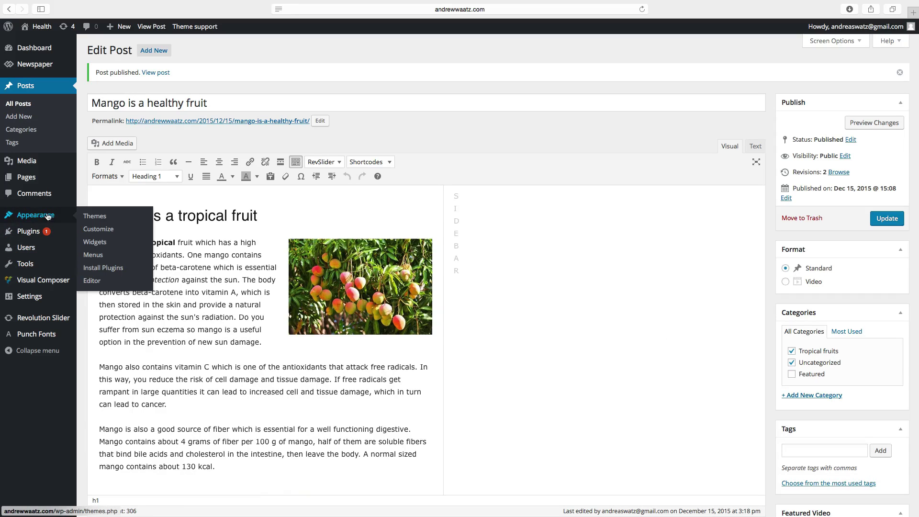
click(92, 257)
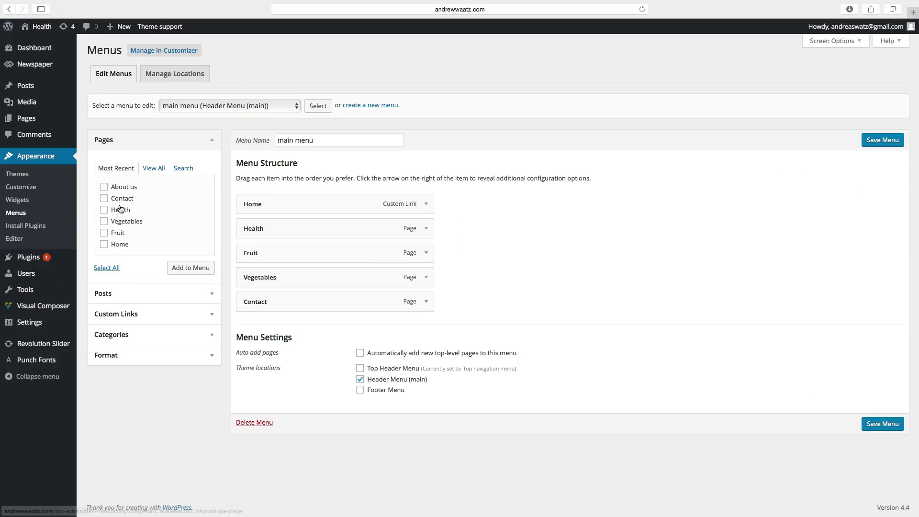
click(112, 336)
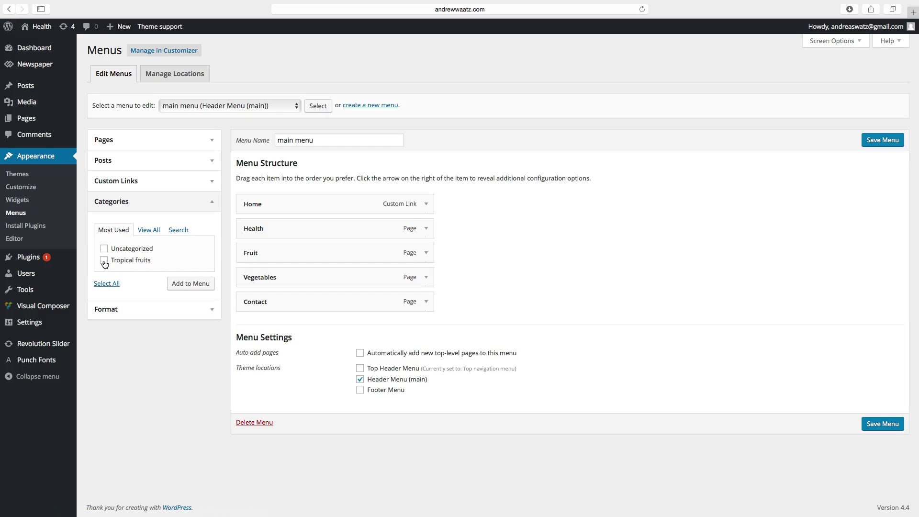
click(105, 262)
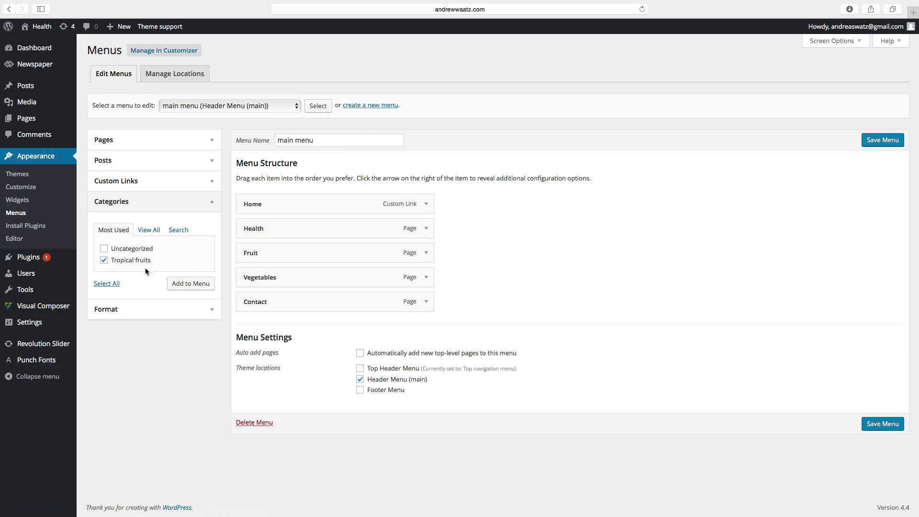
click(186, 288)
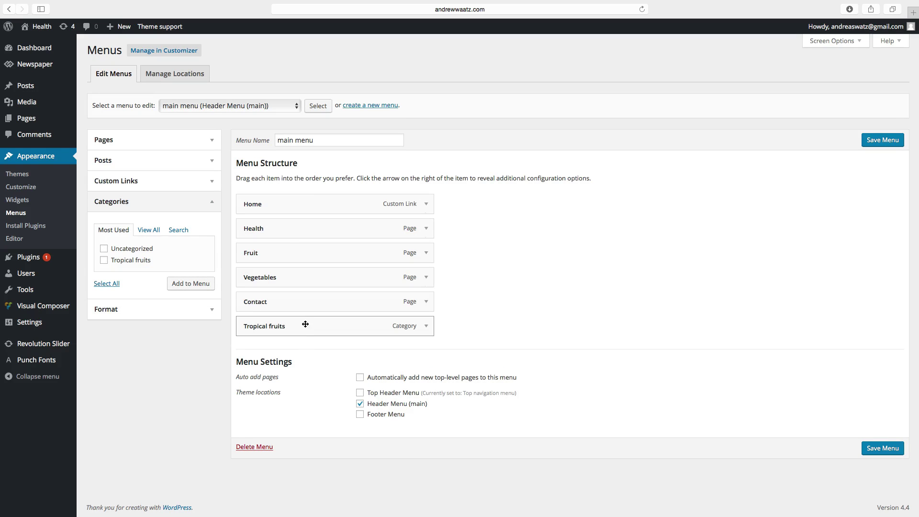
- Drag Tropical fruits above Contact and indent it as a sub item under Fruit
drag(303, 329, 306, 284)
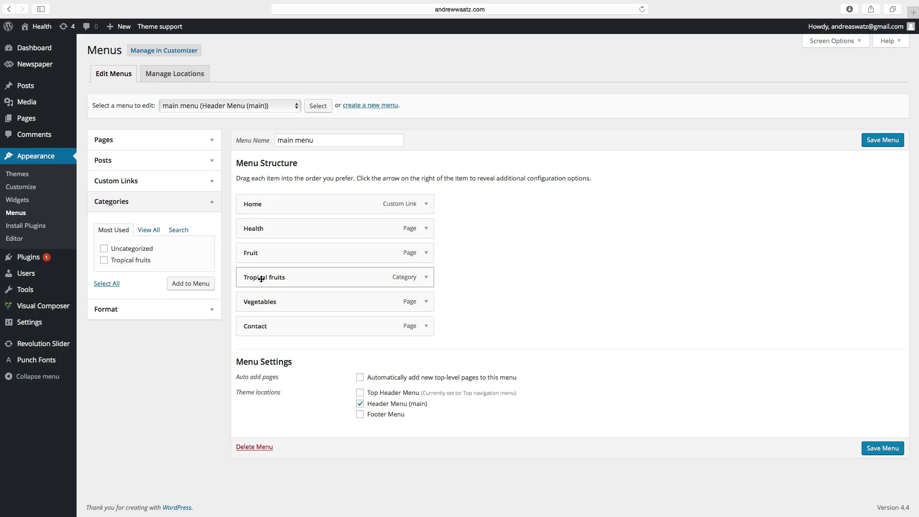
drag(262, 276, 273, 278)
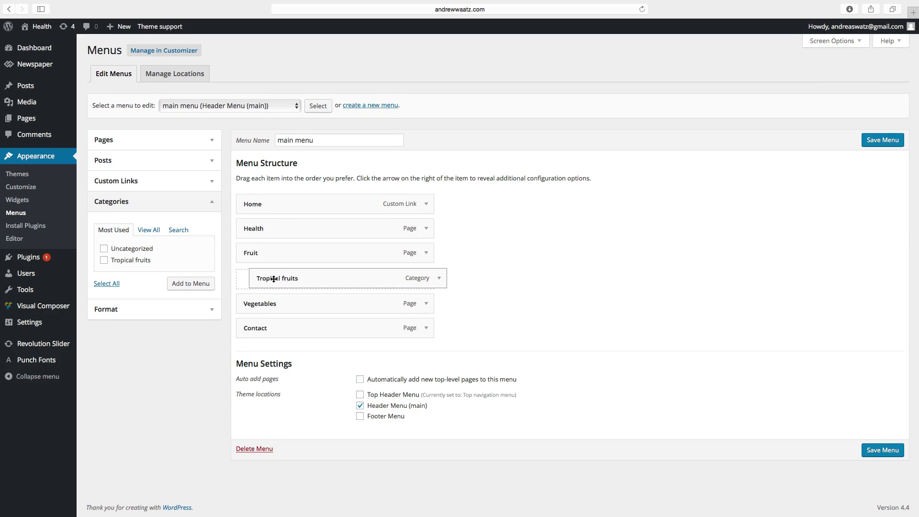
mouse_move(274, 280)
mouse_down()
mouse_move(300, 277)
mouse_move(291, 279)
mouse_up()
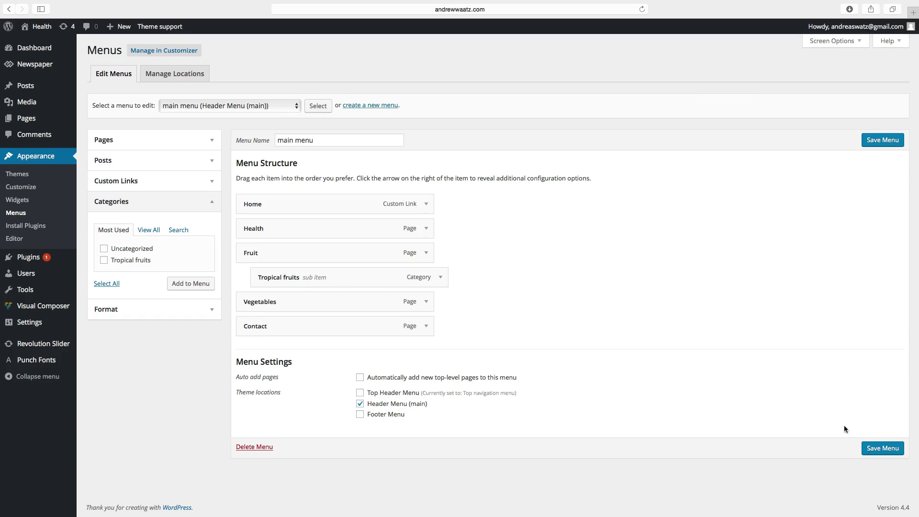
- Save the main menu, then open Fruit > Tropical fruits on the live site
click(879, 449)
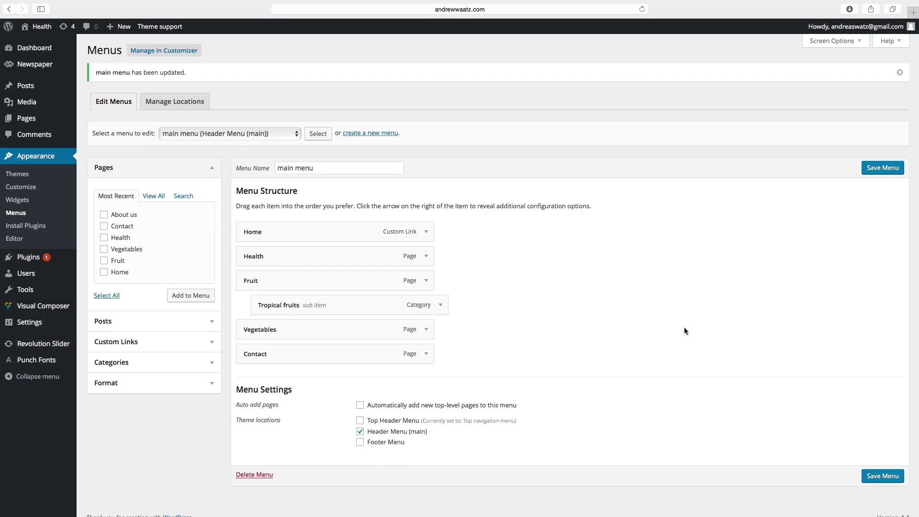
click(47, 27)
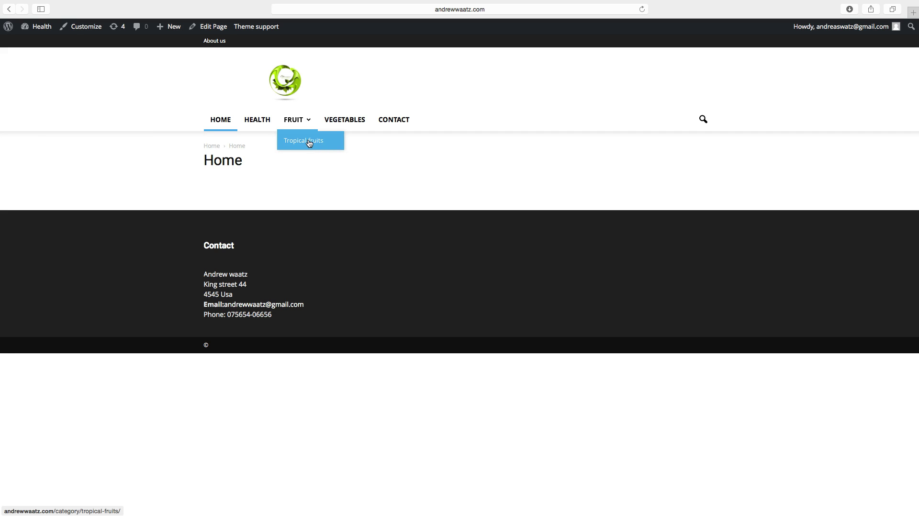
click(295, 141)
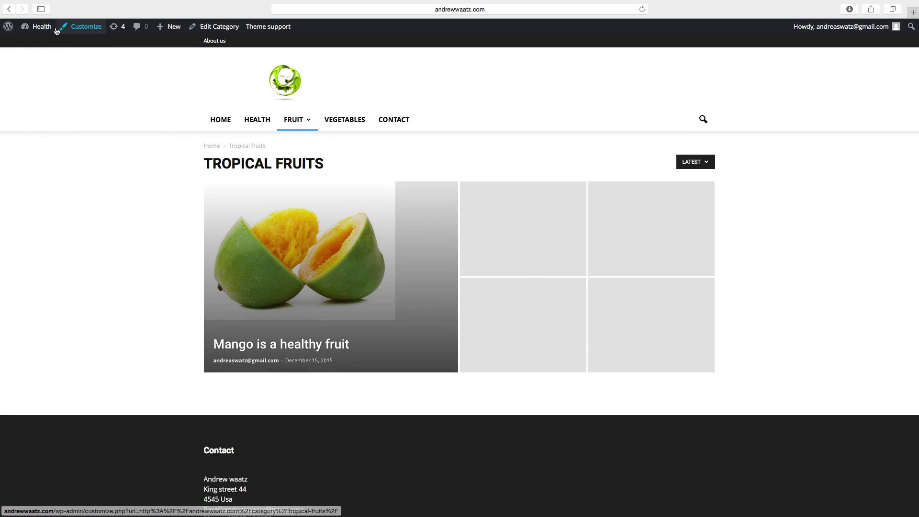
mouse_move(41, 29)
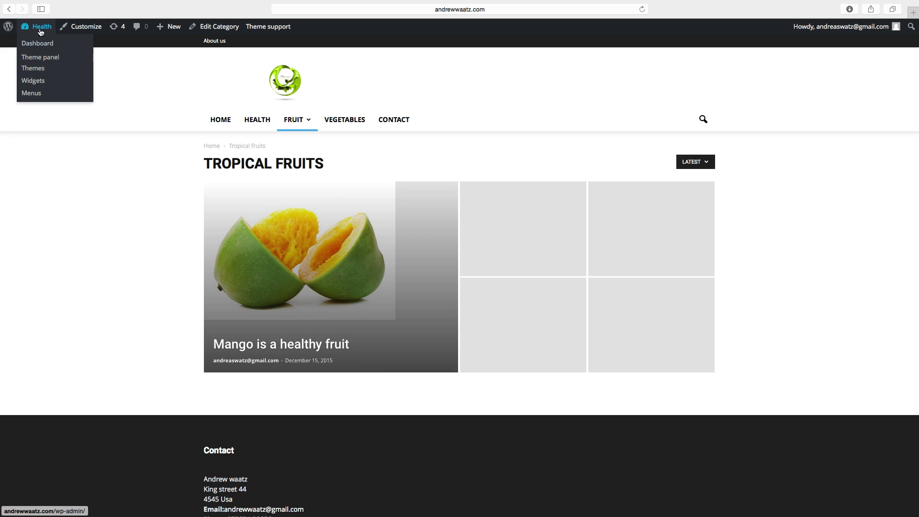
- In the Theme panel's Categories settings, disable top posts, choose M12 article display, and save
click(40, 61)
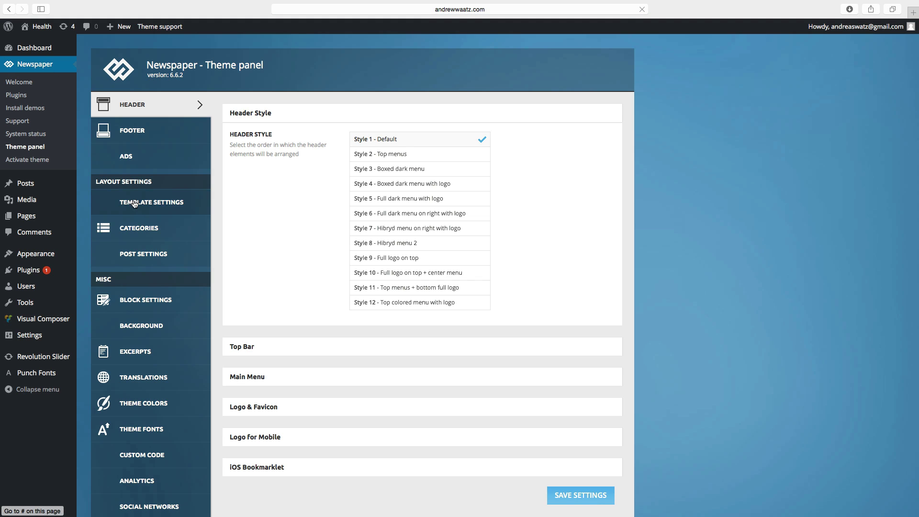
click(134, 232)
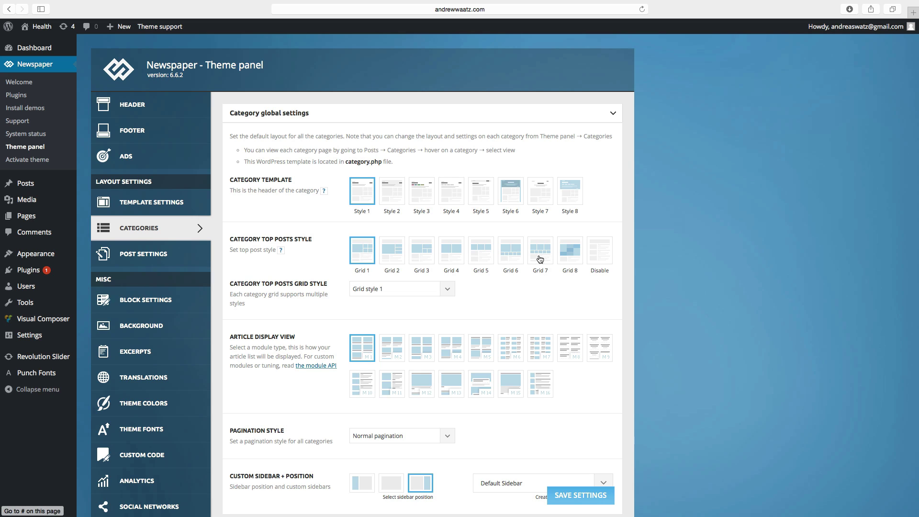
click(601, 258)
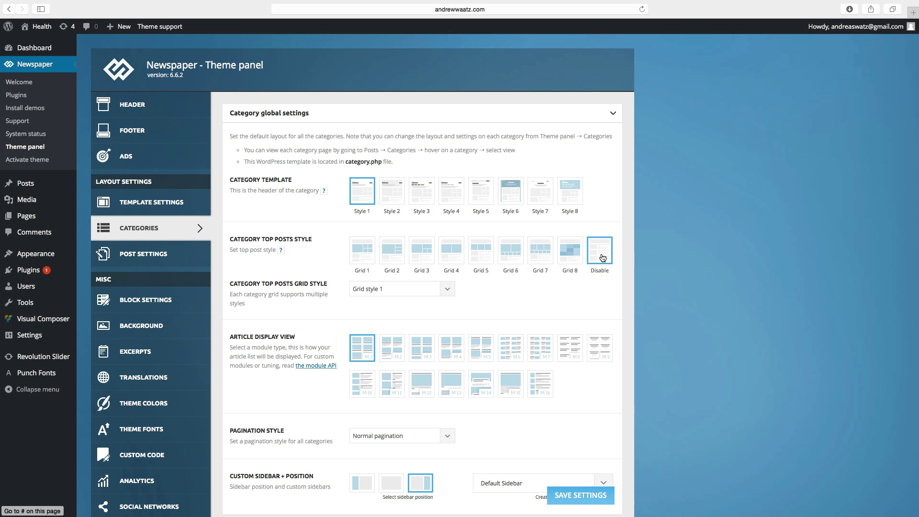
click(420, 385)
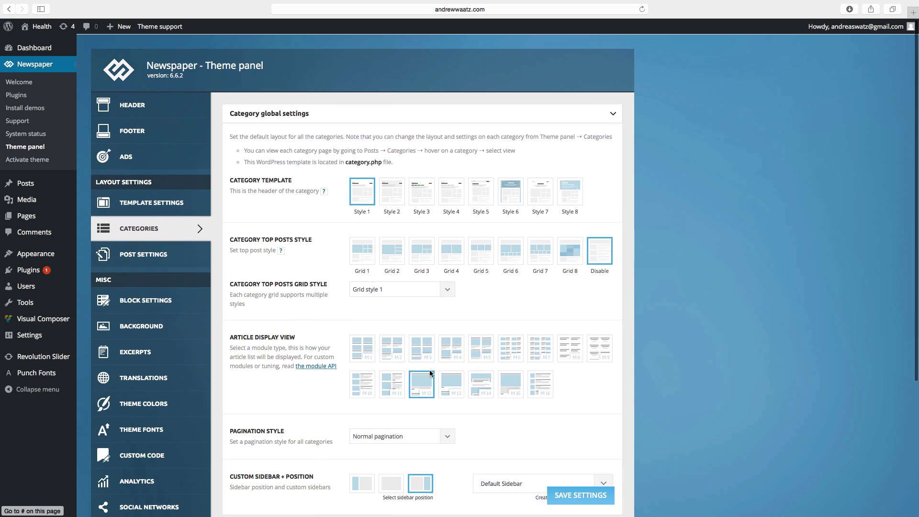
click(581, 500)
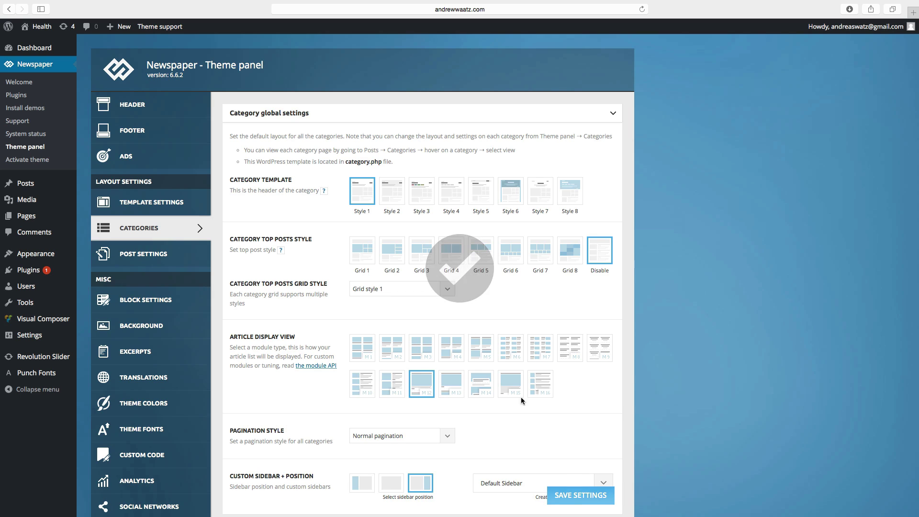
click(34, 39)
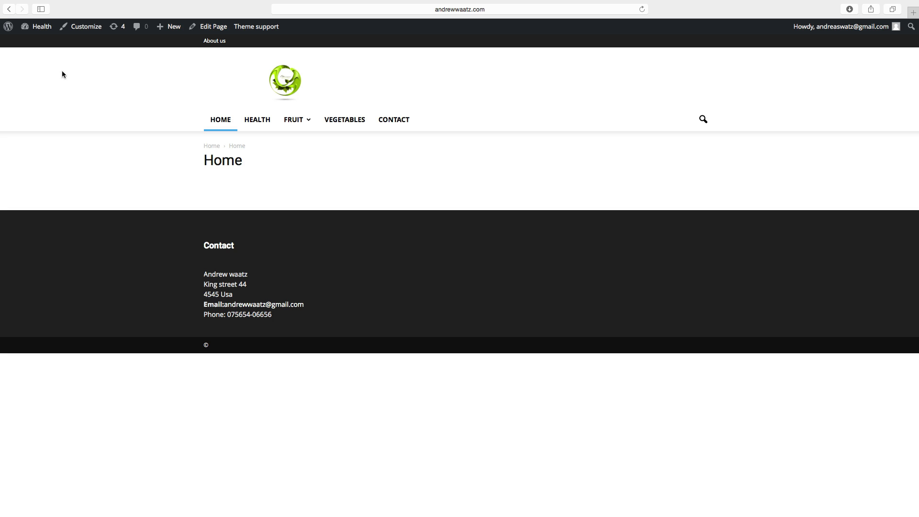
mouse_move(296, 123)
click(295, 140)
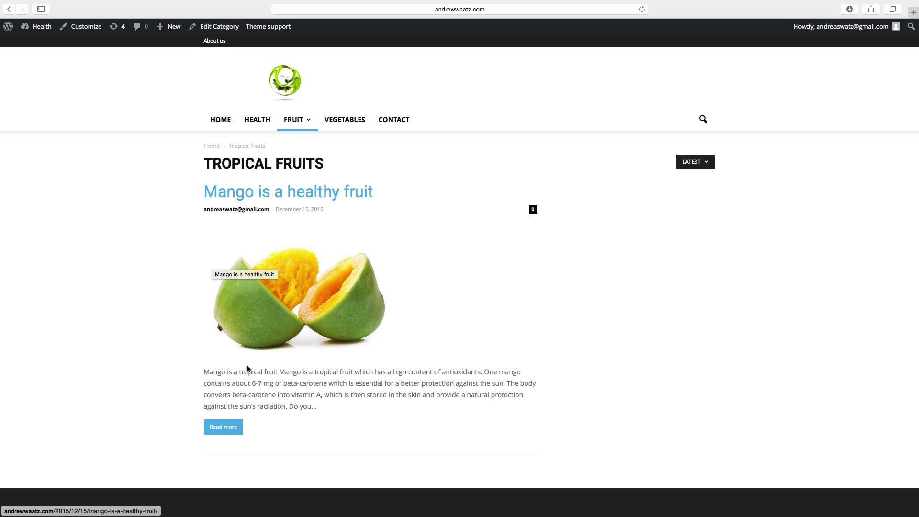
click(226, 430)
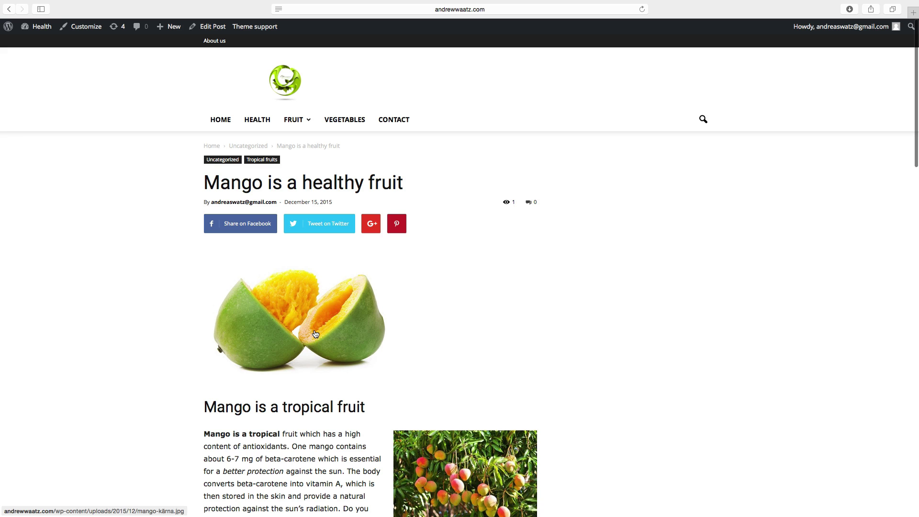
scroll(255, 318, down, 5)
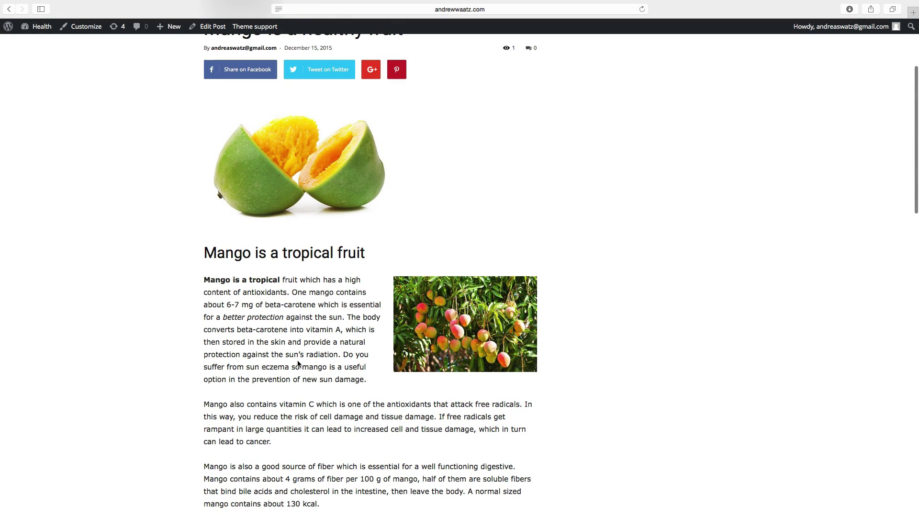
scroll(296, 306, down, 3)
scroll(366, 453, down, 4)
scroll(246, 316, down, 8)
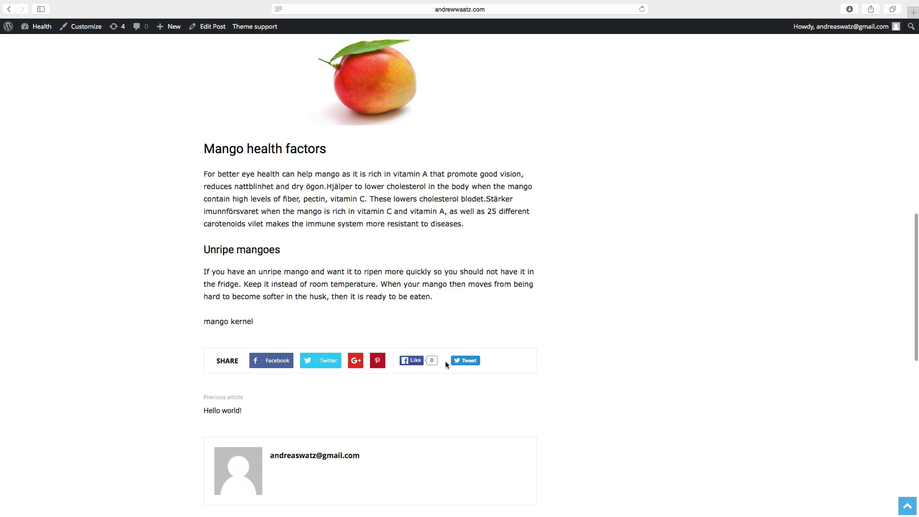
scroll(391, 322, down, 12)
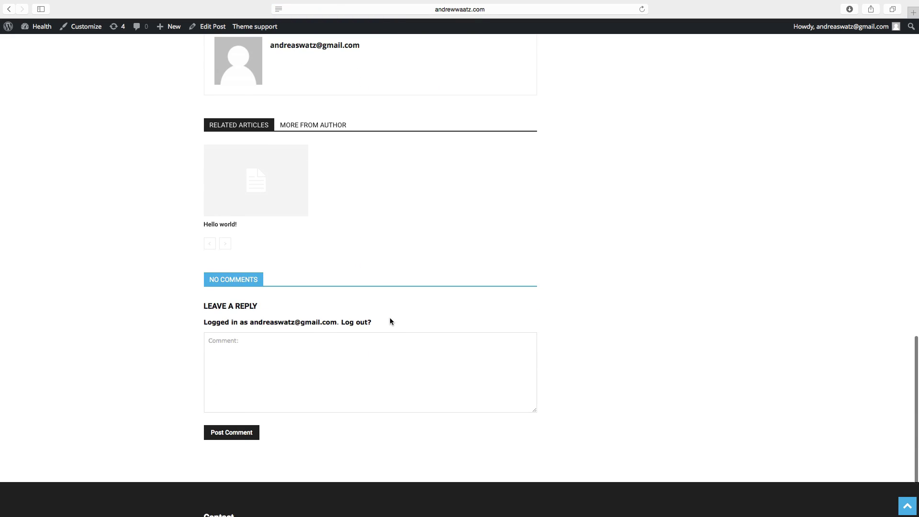
scroll(318, 375, down, 1)
scroll(318, 374, down, 2)
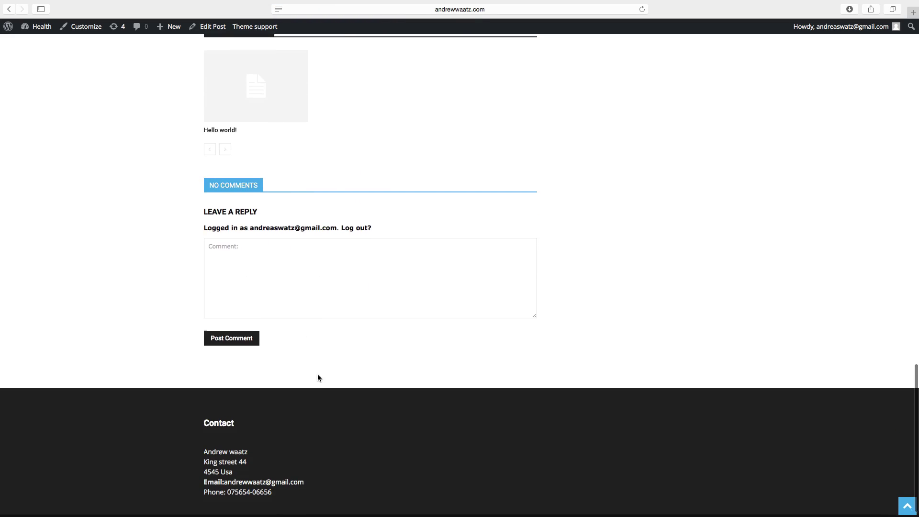
scroll(317, 374, up, 7)
scroll(317, 374, up, 15)
scroll(317, 374, up, 2)
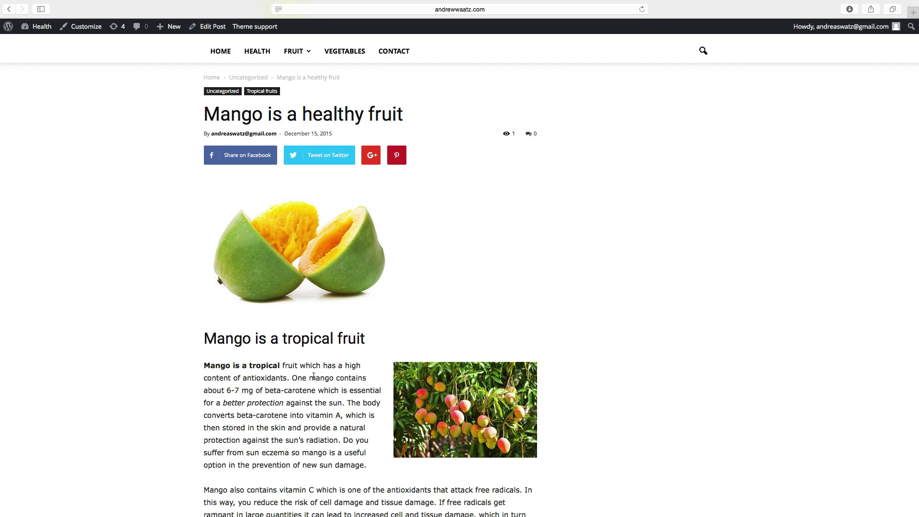
- Edit the Home page and set its template to 'Pagebuilder + latest articles + pagination'
click(218, 54)
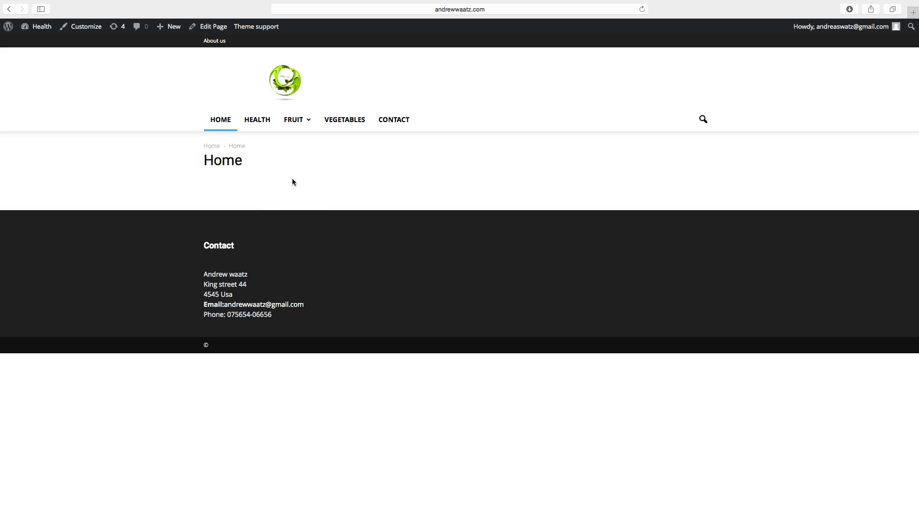
click(210, 27)
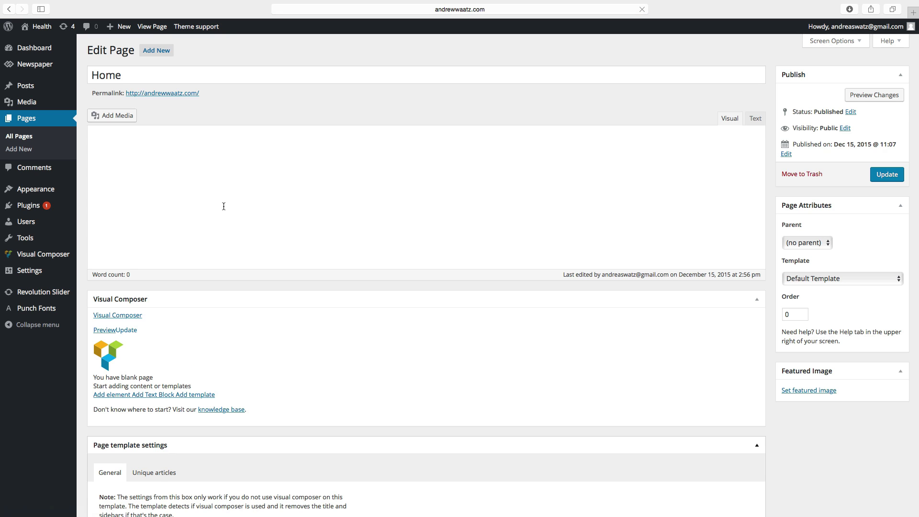
scroll(222, 209, down, 5)
scroll(219, 209, up, 5)
scroll(393, 215, up, 1)
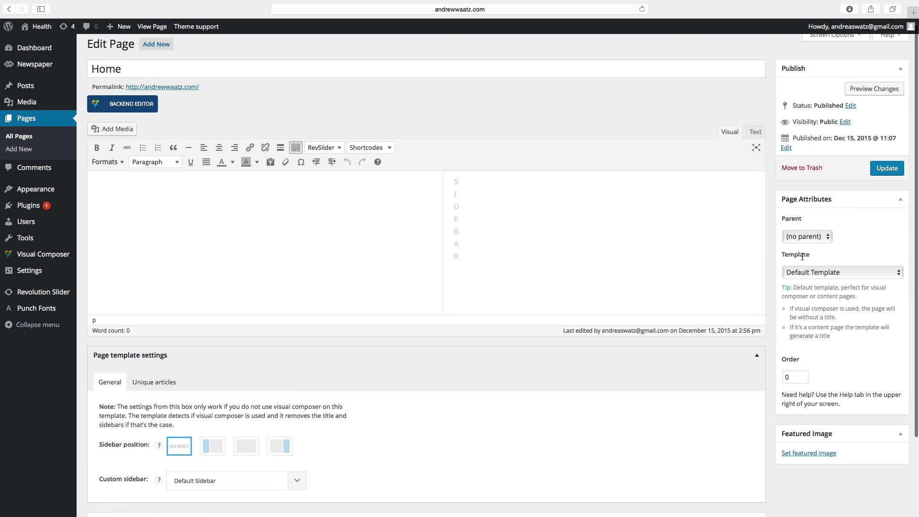
click(814, 272)
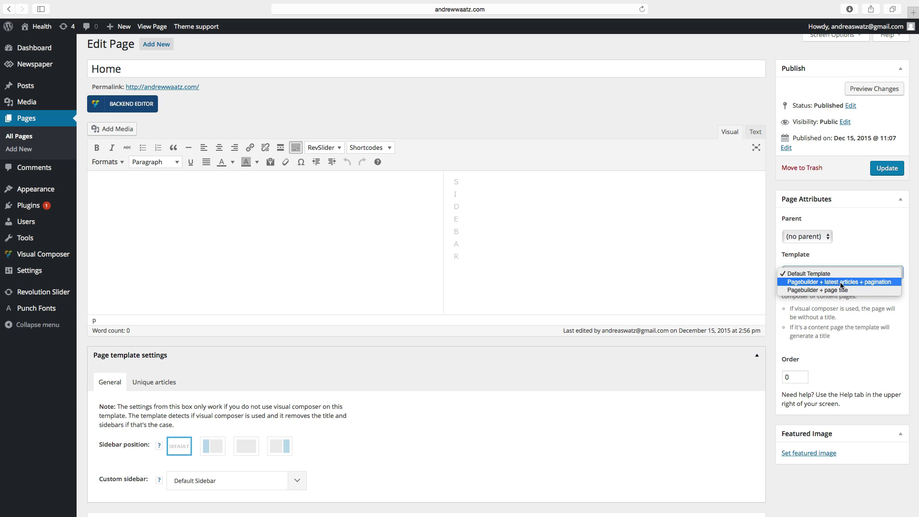
click(871, 281)
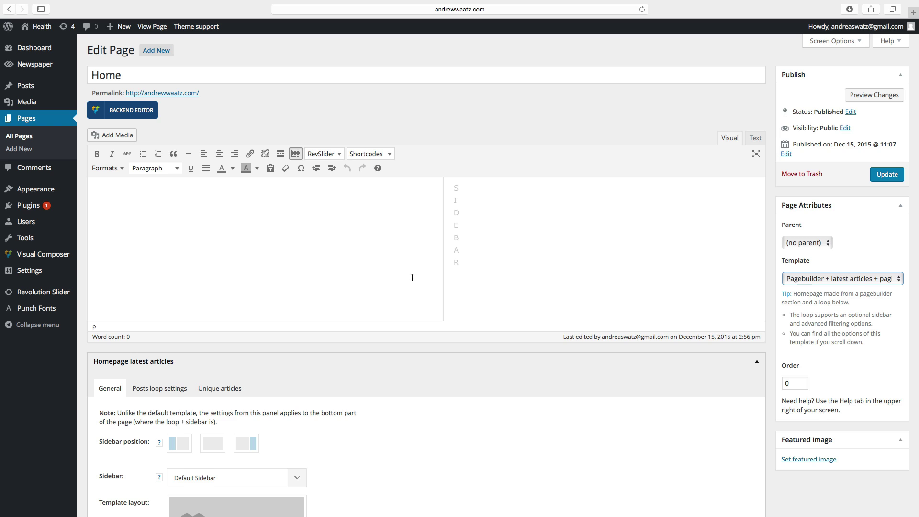
- Review the Posts loop settings for the latest articles and update the Home page
scroll(293, 316, down, 5)
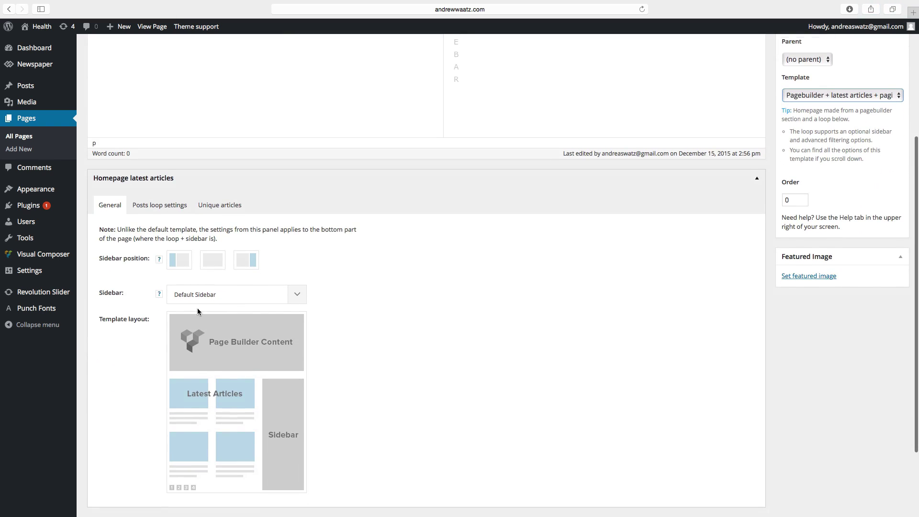
scroll(155, 314, down, 3)
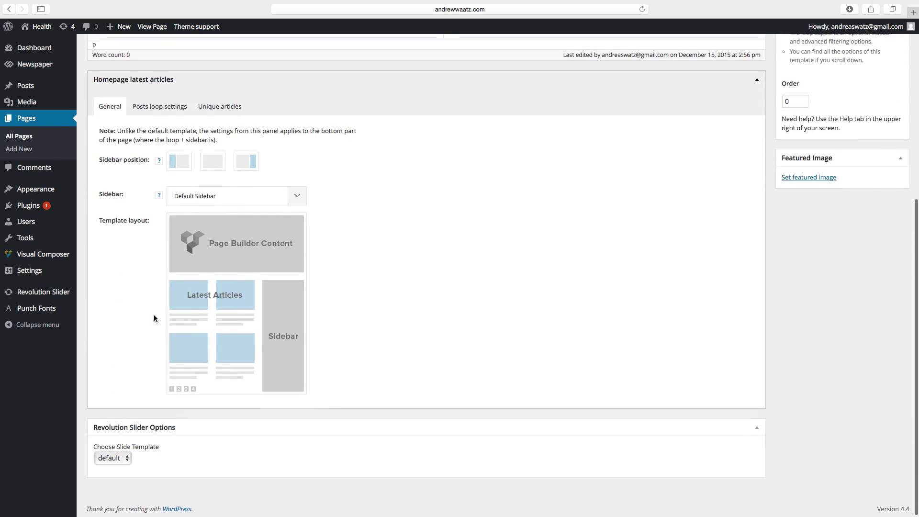
scroll(154, 314, up, 2)
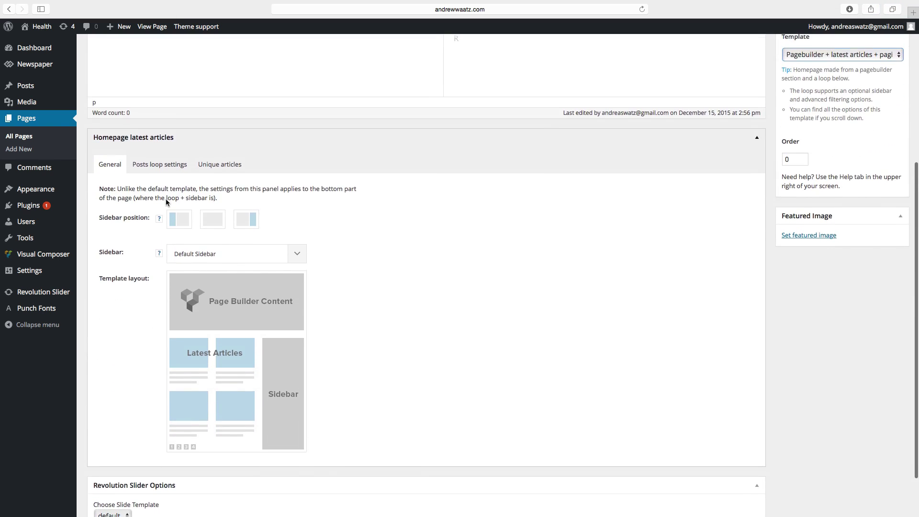
click(152, 170)
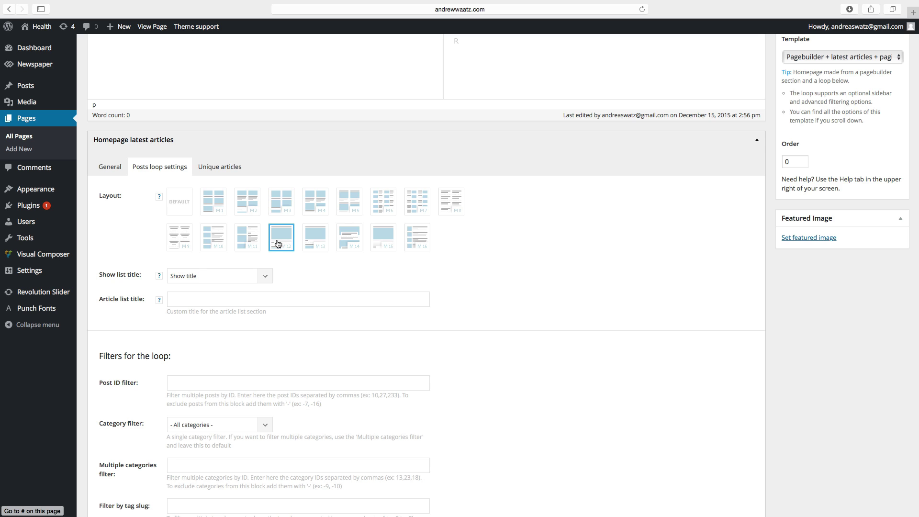
scroll(294, 249, down, 10)
scroll(294, 250, down, 1)
scroll(294, 247, up, 10)
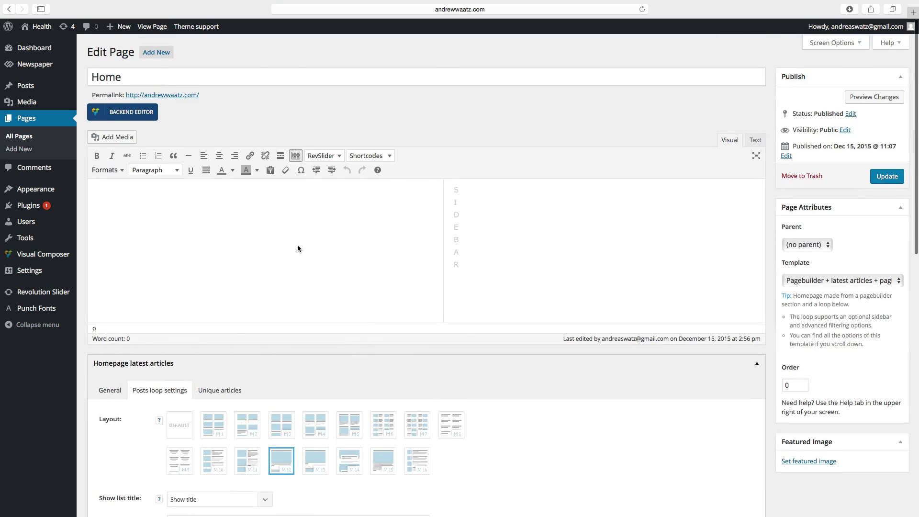
click(885, 175)
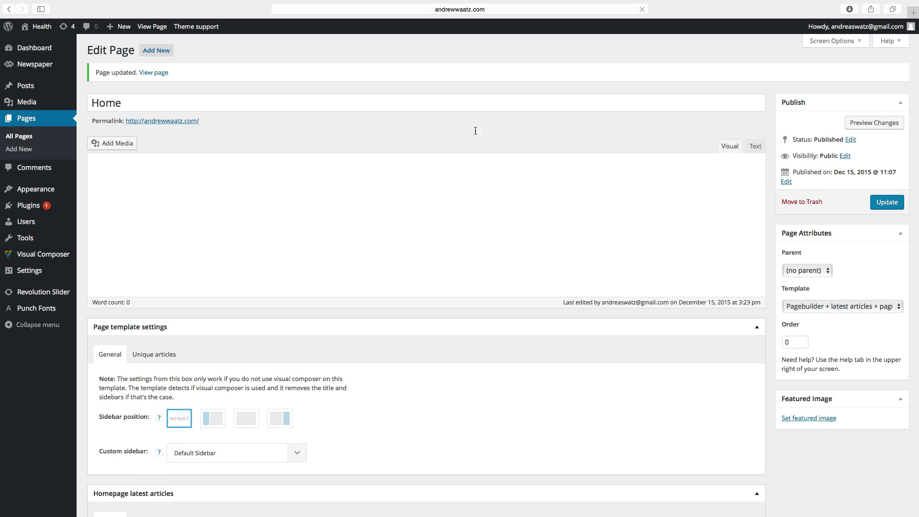
- Check the front page, trash 'Hello world!' from the admin Posts list, then revisit the site
click(39, 28)
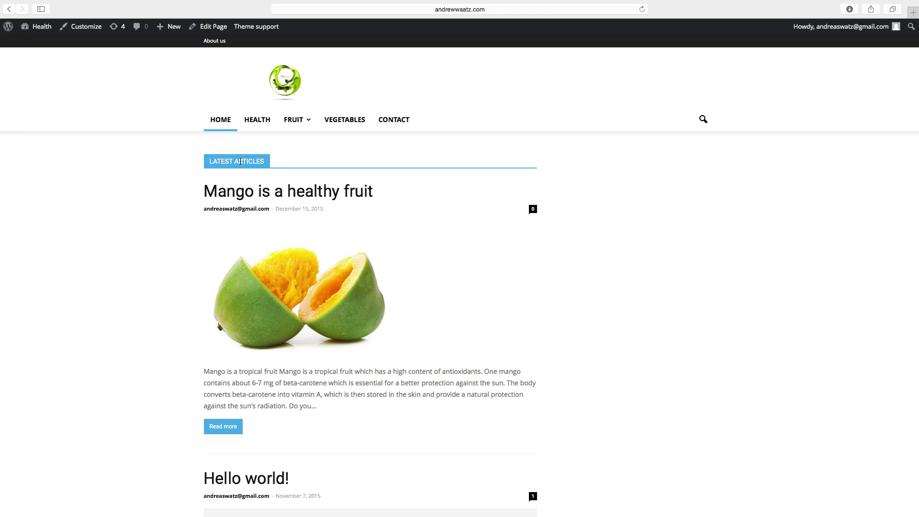
scroll(266, 304, down, 5)
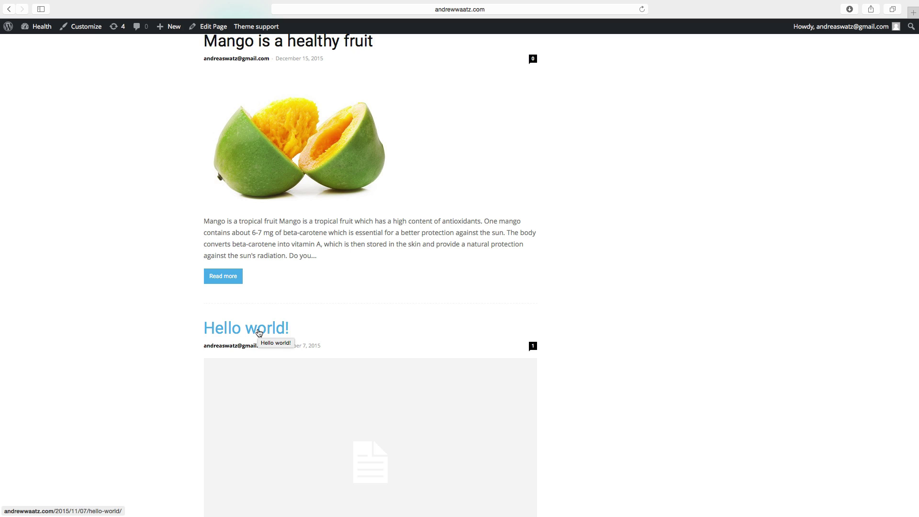
mouse_move(42, 28)
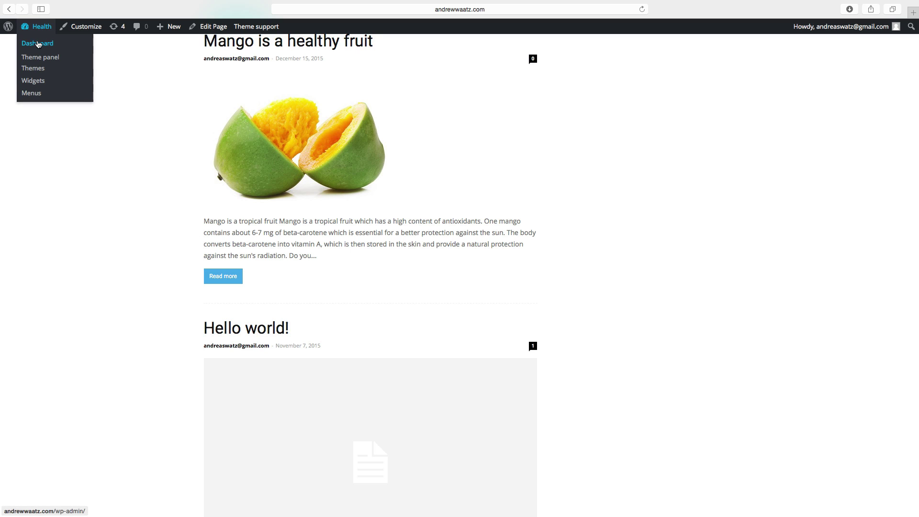
click(38, 44)
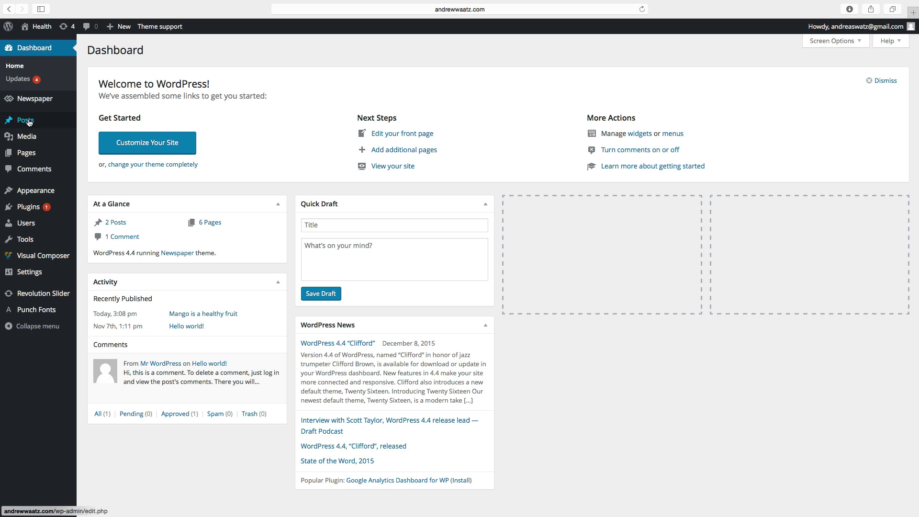
click(26, 121)
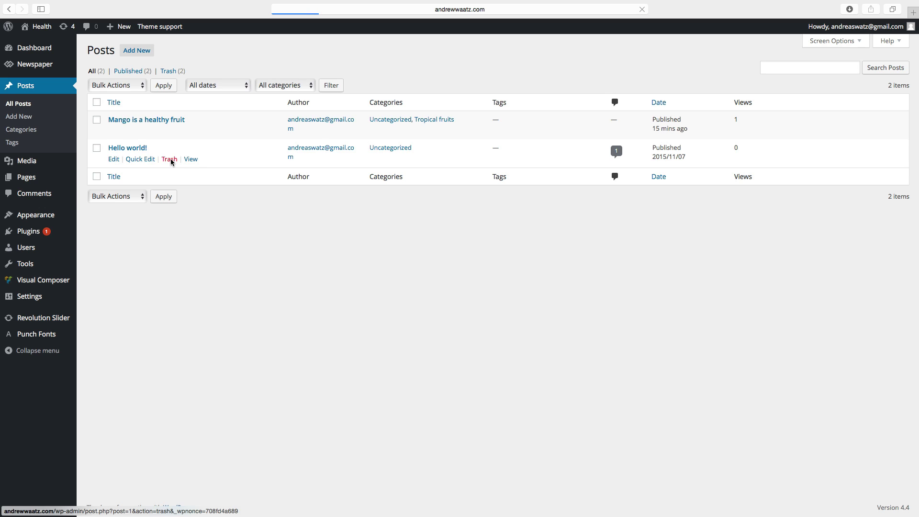
click(41, 32)
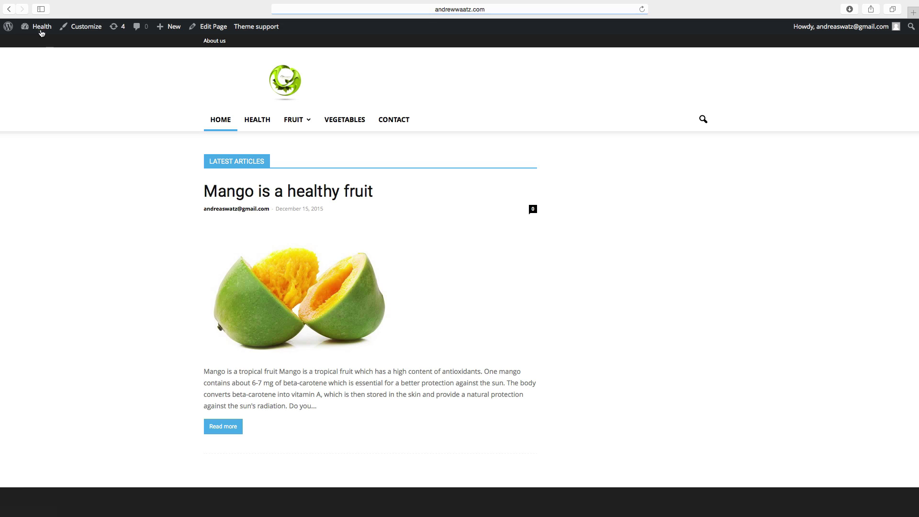
scroll(184, 291, down, 5)
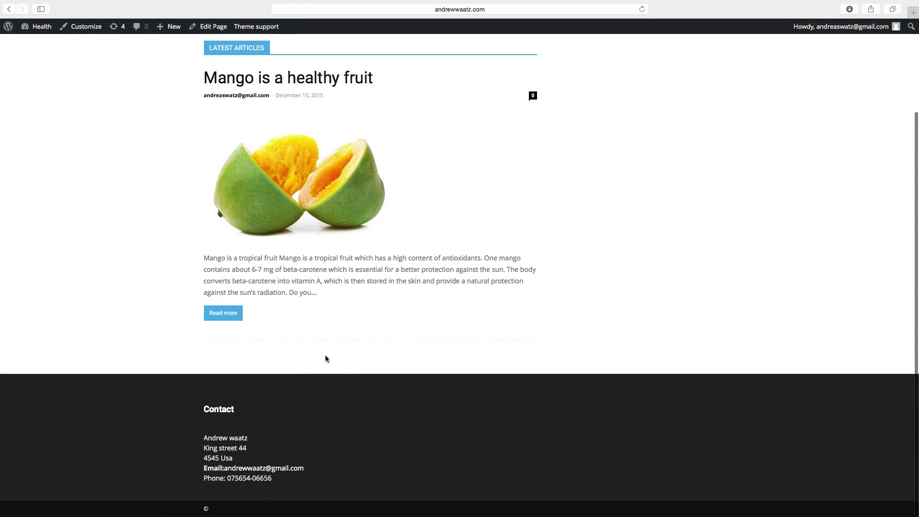
scroll(135, 270, up, 5)
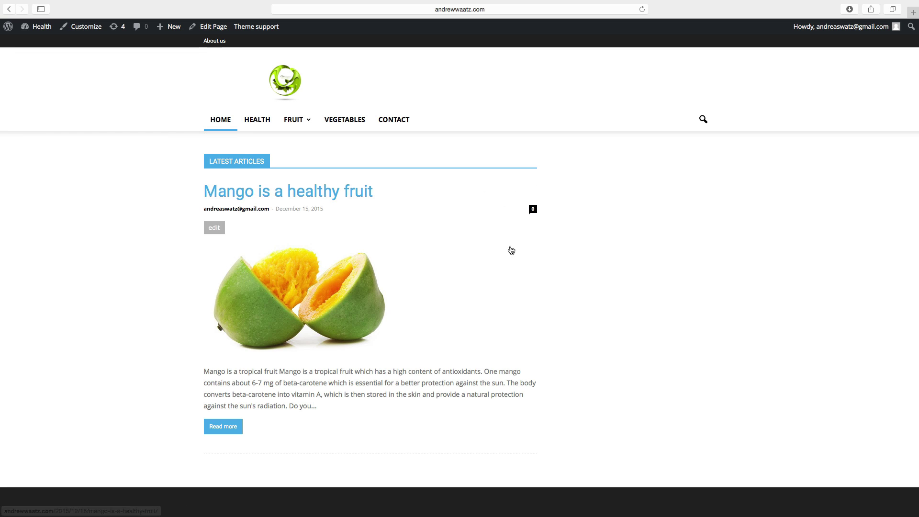
scroll(557, 266, down, 1)
scroll(546, 318, down, 3)
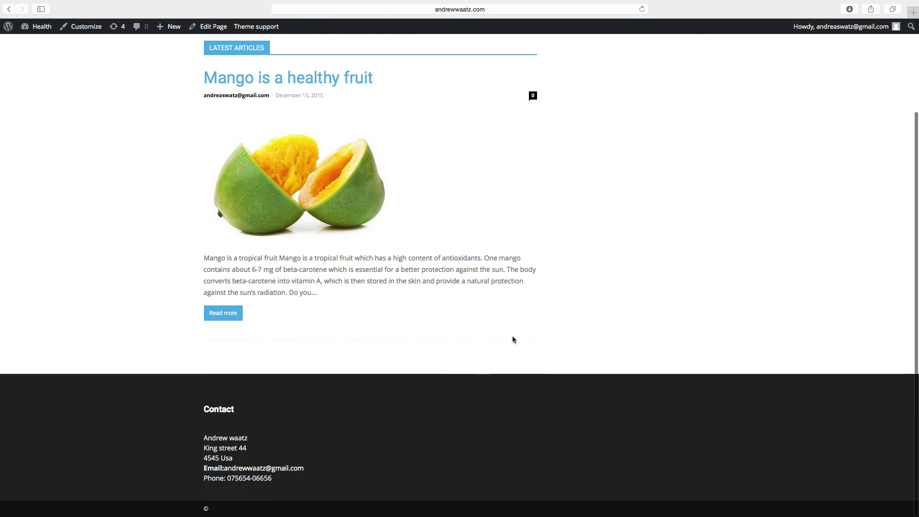